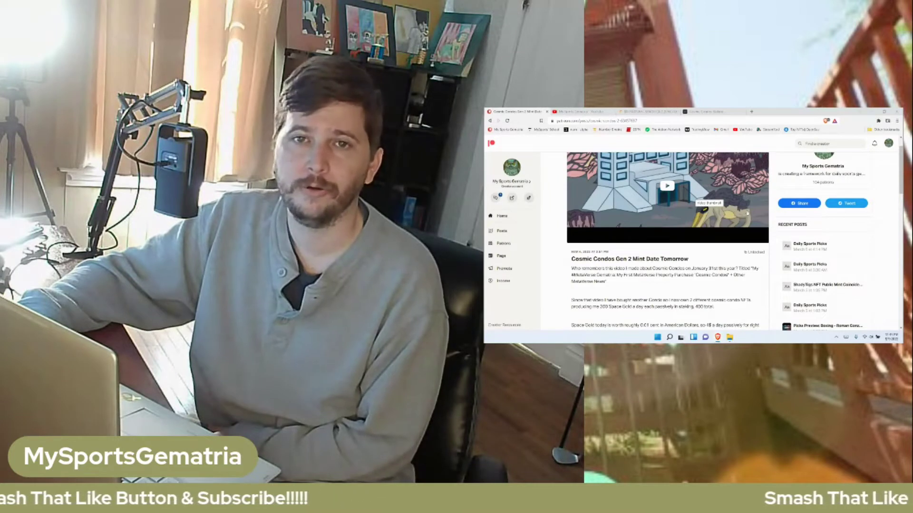
scroll(675, 231, down, 1)
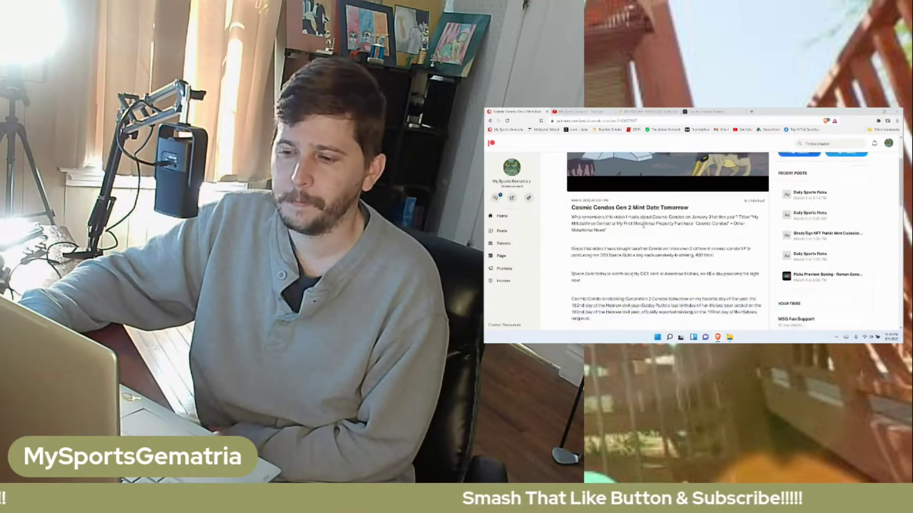
scroll(645, 225, down, 2)
scroll(645, 226, down, 2)
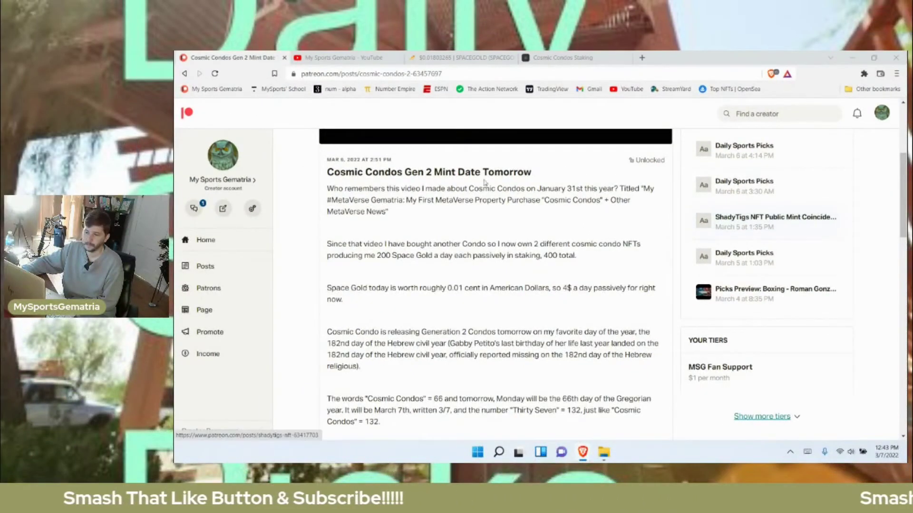
scroll(368, 198, up, 1)
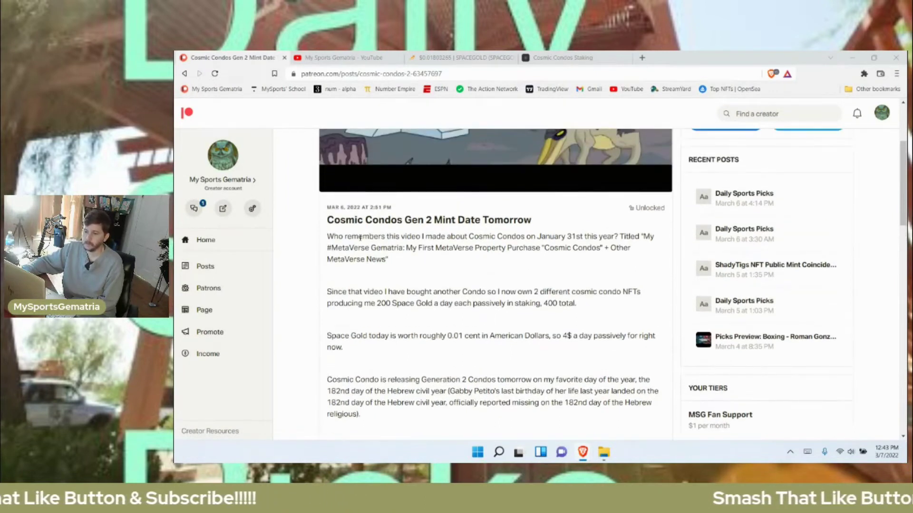
Step: Highlight the quoted January 31st MetaVerse video title in the post's first paragraph
drag(346, 236, 362, 236)
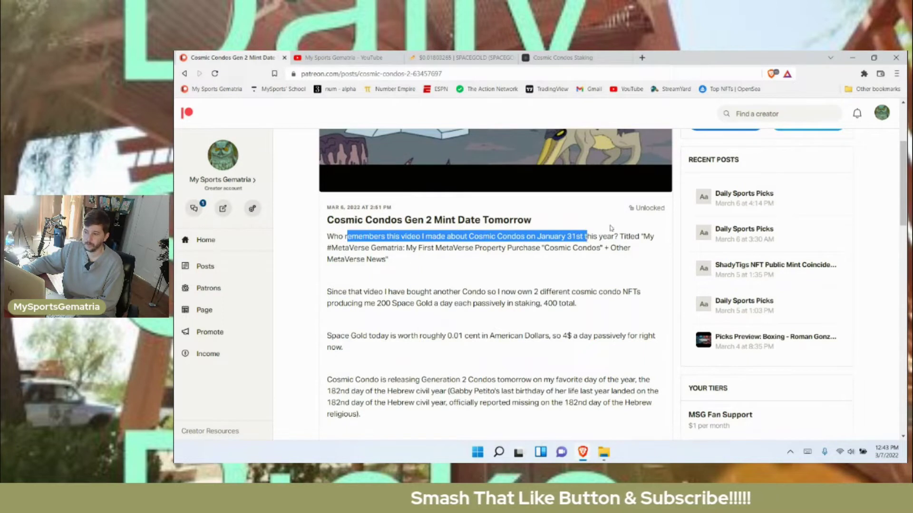
drag(362, 247, 370, 248)
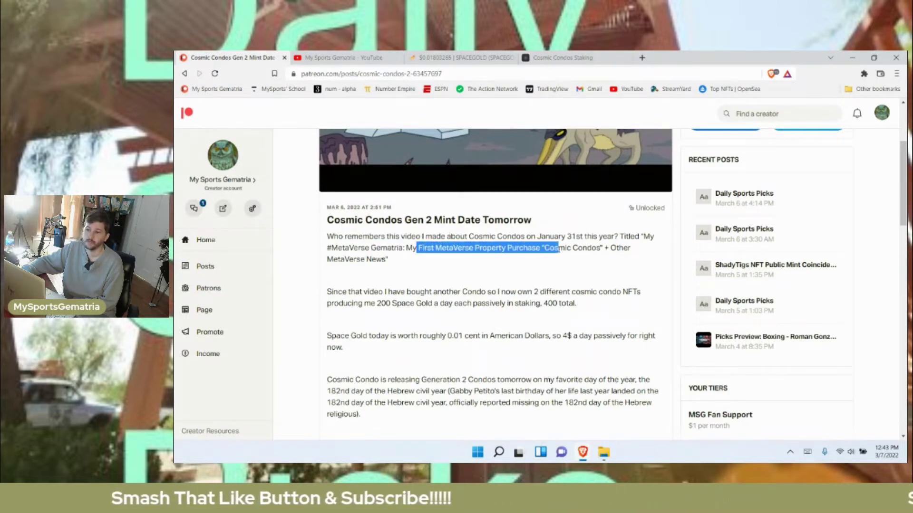
drag(562, 249, 631, 247)
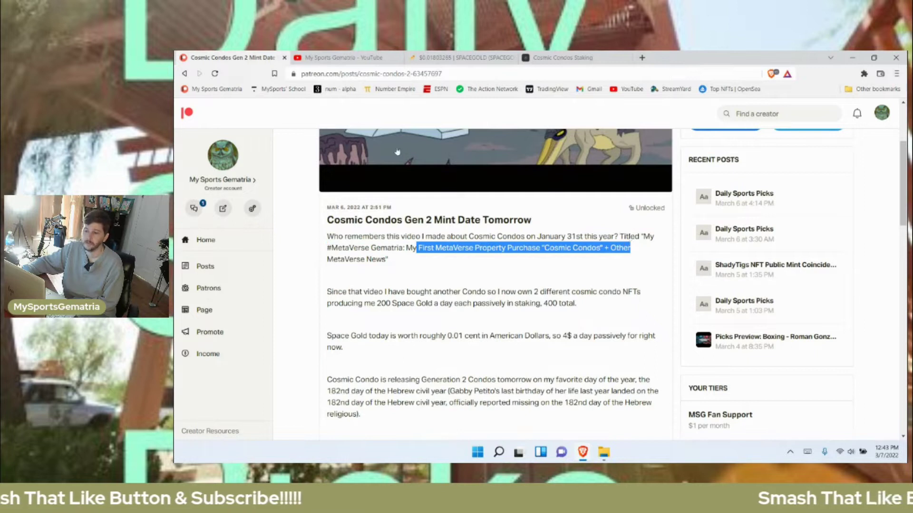
click(343, 58)
scroll(562, 223, down, 3)
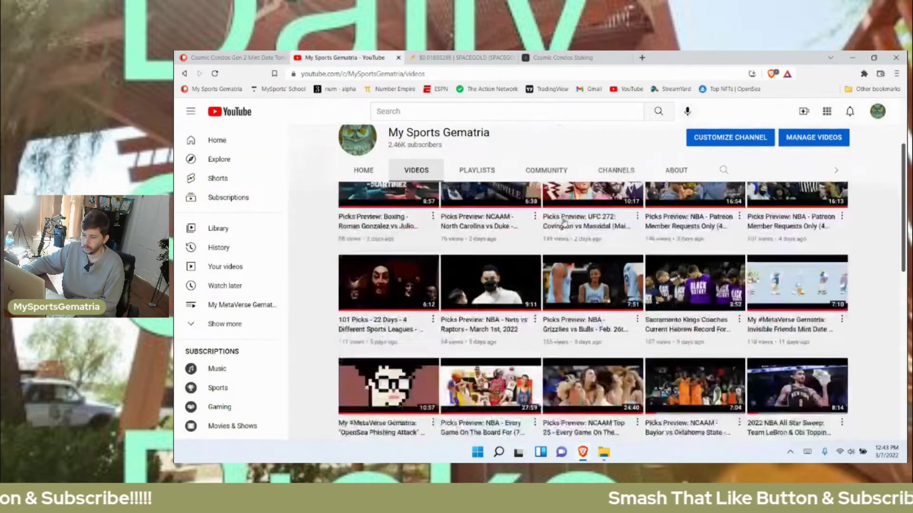
scroll(562, 223, down, 3)
scroll(562, 222, down, 3)
scroll(562, 222, down, 3)
scroll(553, 223, down, 3)
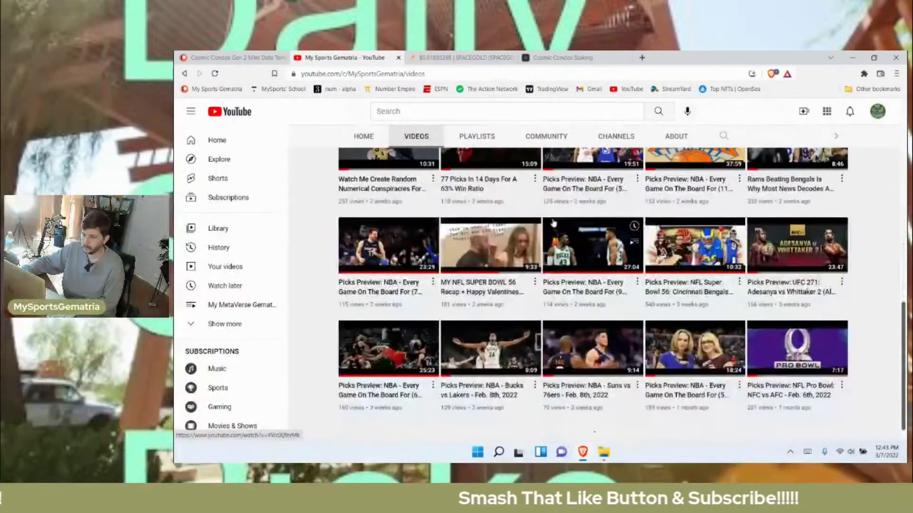
scroll(553, 223, down, 4)
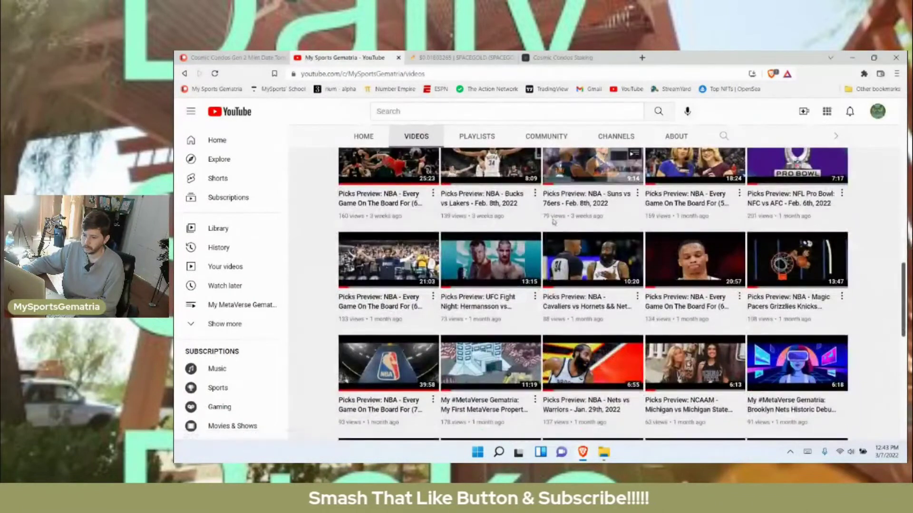
scroll(554, 222, down, 4)
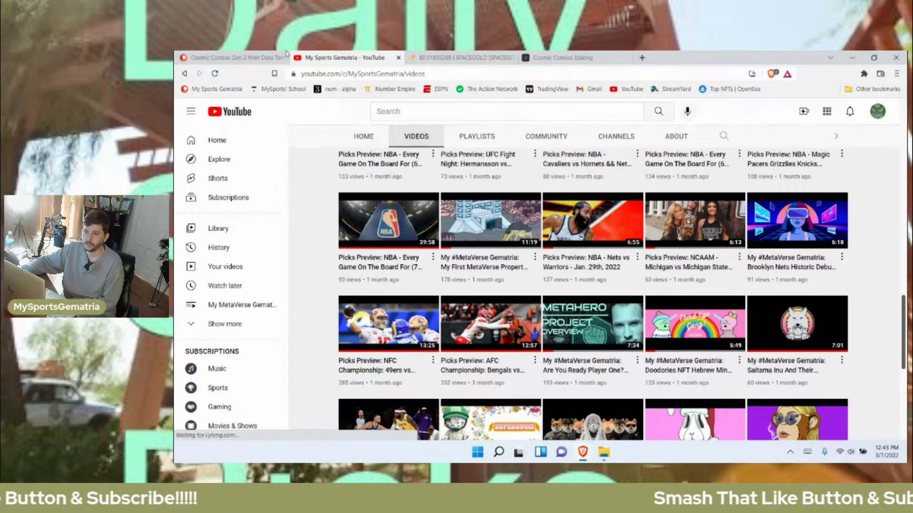
Step: Locate the month-old 'My First MetaVerse Property' upload, then return to the Patreon post
click(234, 58)
Step: Highlight the sentences about buying another condo and earning 200 Space Gold a day
click(446, 238)
scroll(470, 236, up, 3)
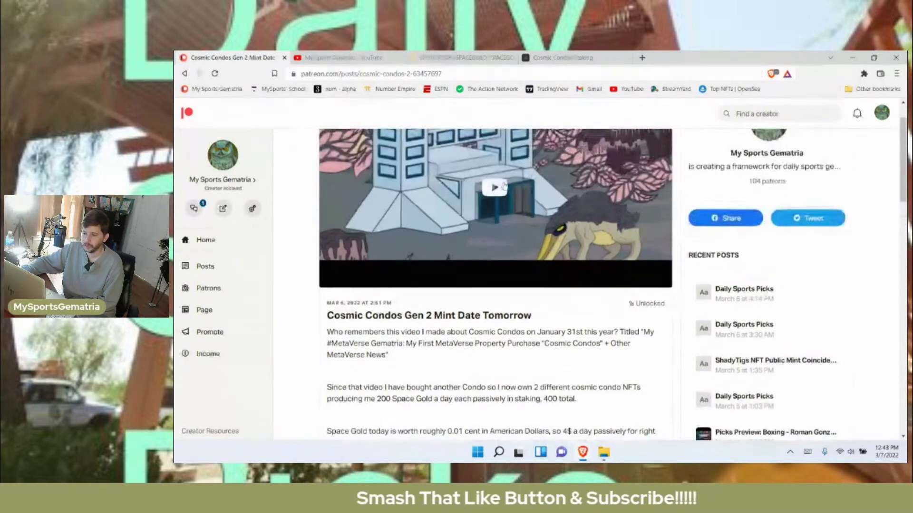
scroll(495, 219, down, 3)
scroll(463, 214, down, 2)
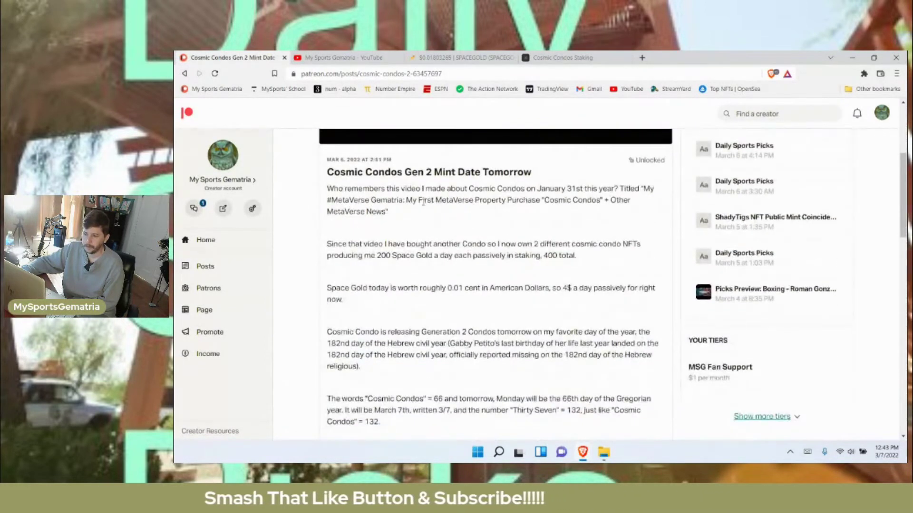
scroll(428, 208, down, 2)
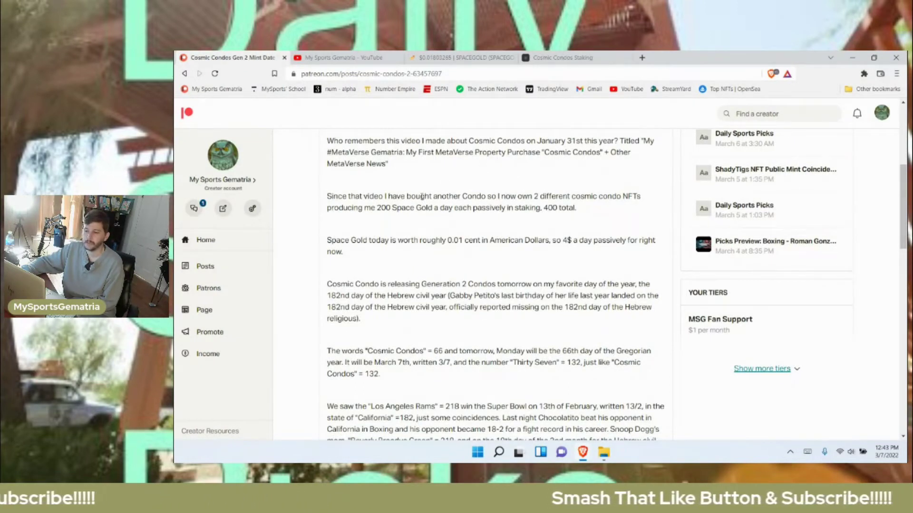
scroll(423, 194, up, 1)
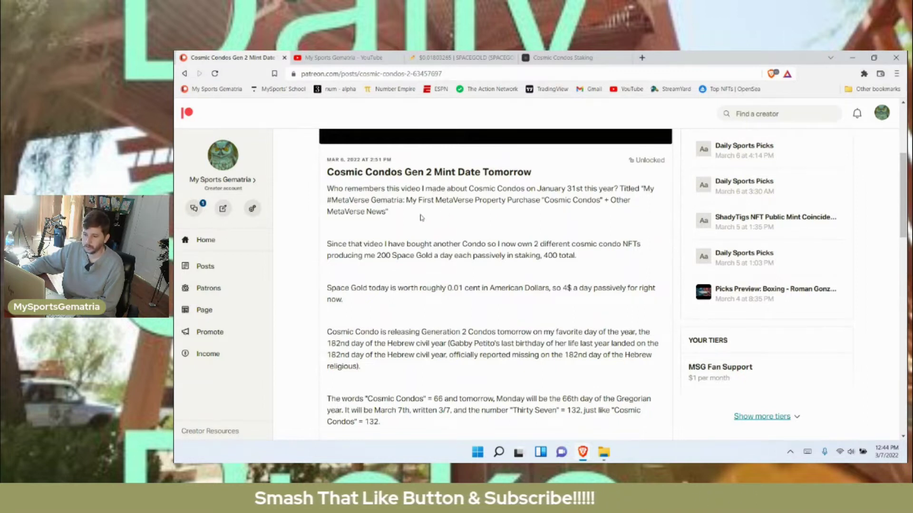
drag(346, 243, 493, 244)
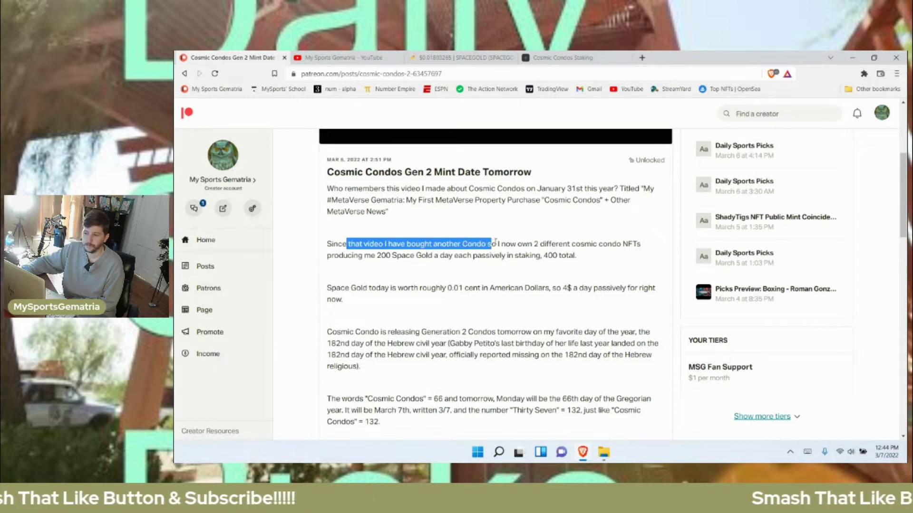
click(533, 244)
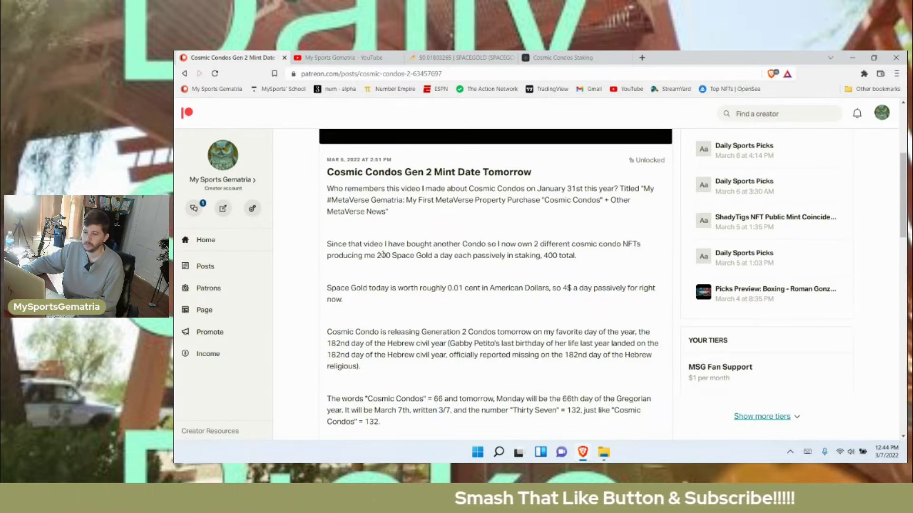
drag(377, 256, 536, 255)
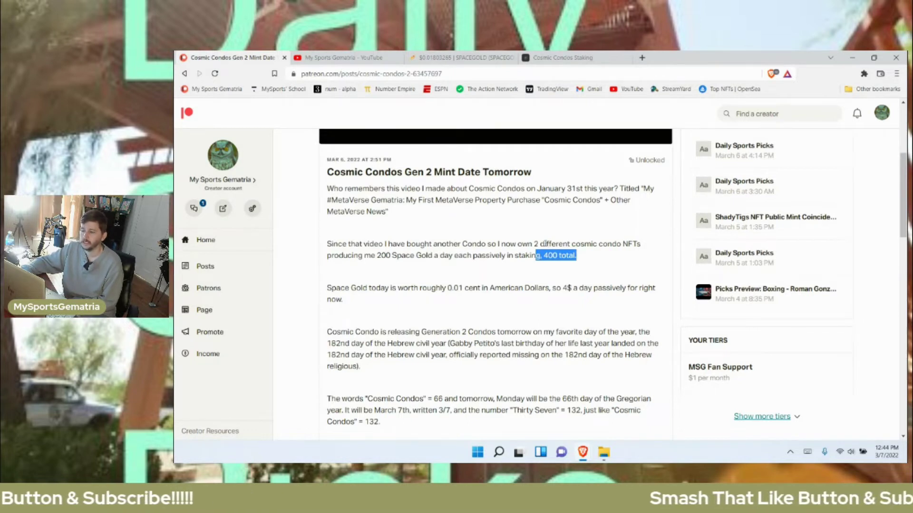
scroll(426, 252, down, 1)
Step: Highlight Space Gold's roughly 0.01 cent value and the 4$ a day estimate
drag(361, 240, 475, 240)
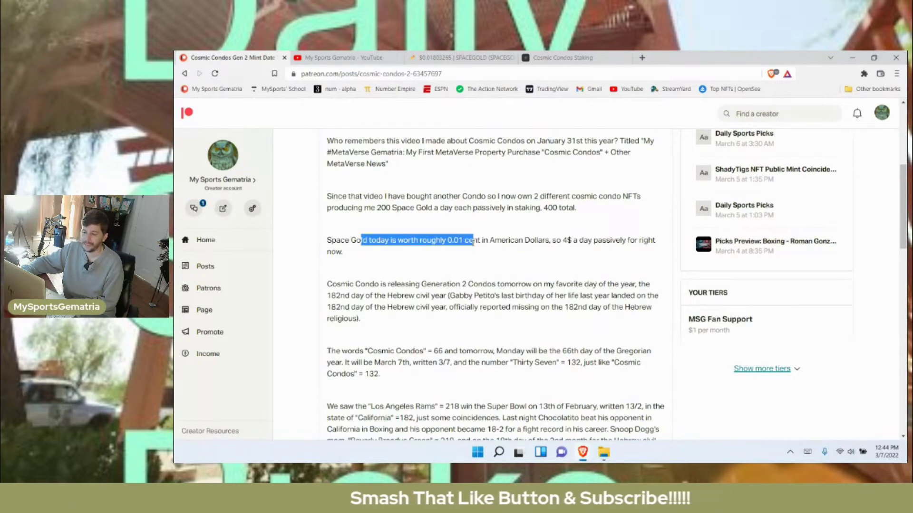
drag(553, 241, 584, 240)
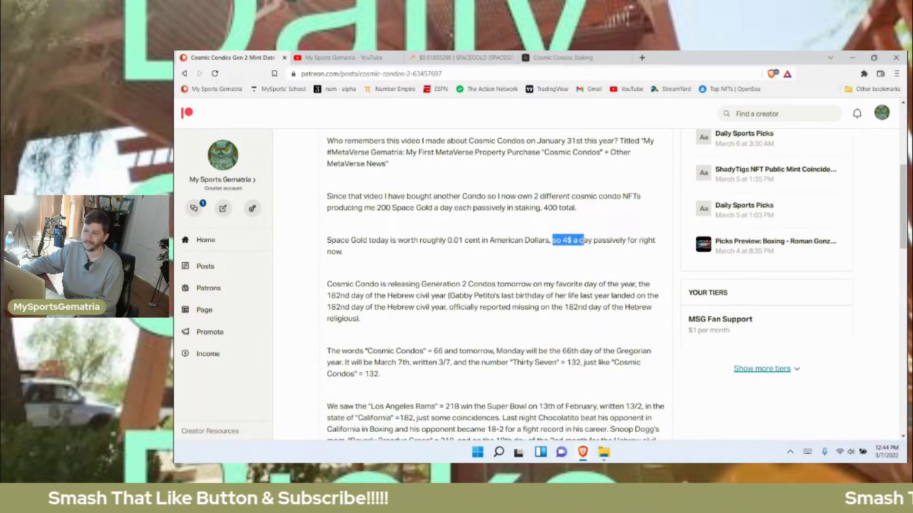
drag(583, 240, 581, 257)
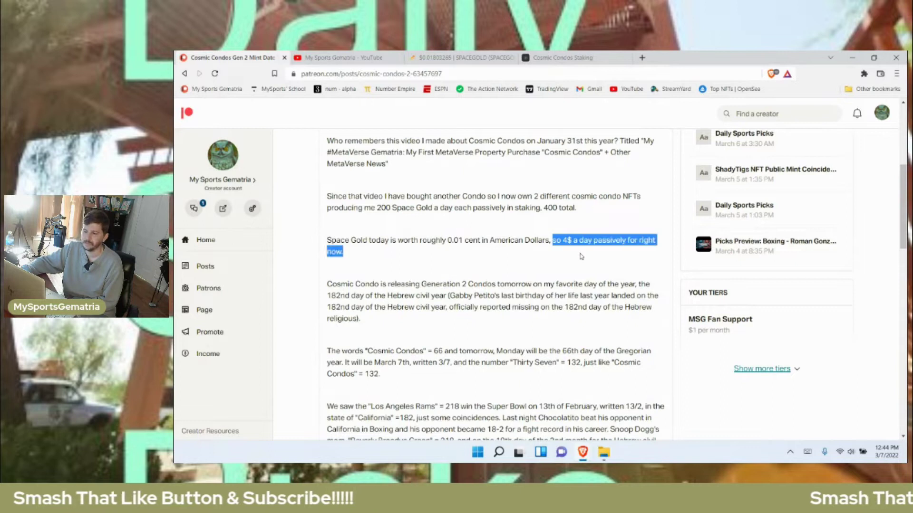
click(464, 57)
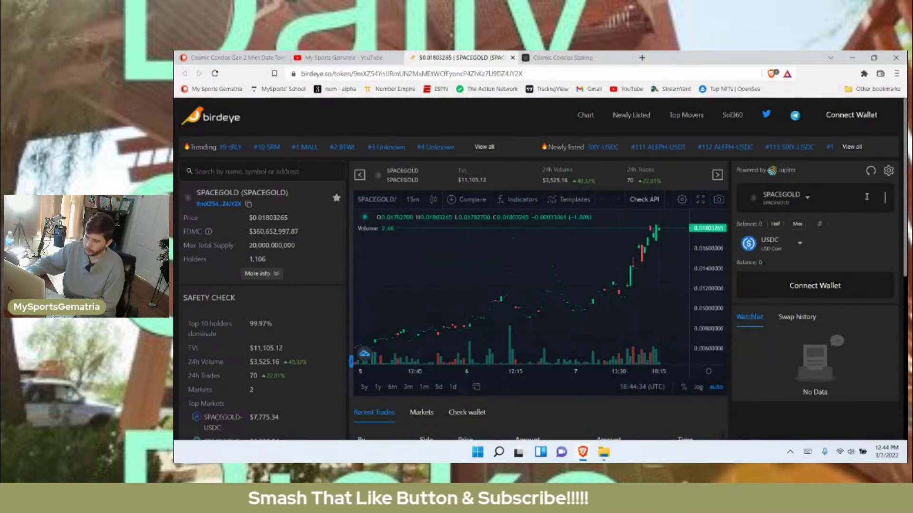
text(400)
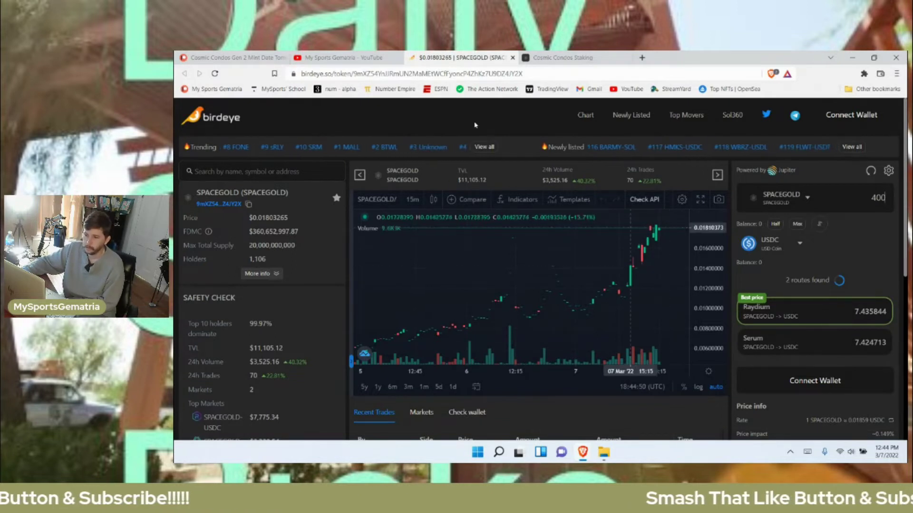
Step: Check the 400 SPACEGOLD quote of about 7.44 USDC, then go back to the post
click(322, 57)
click(229, 57)
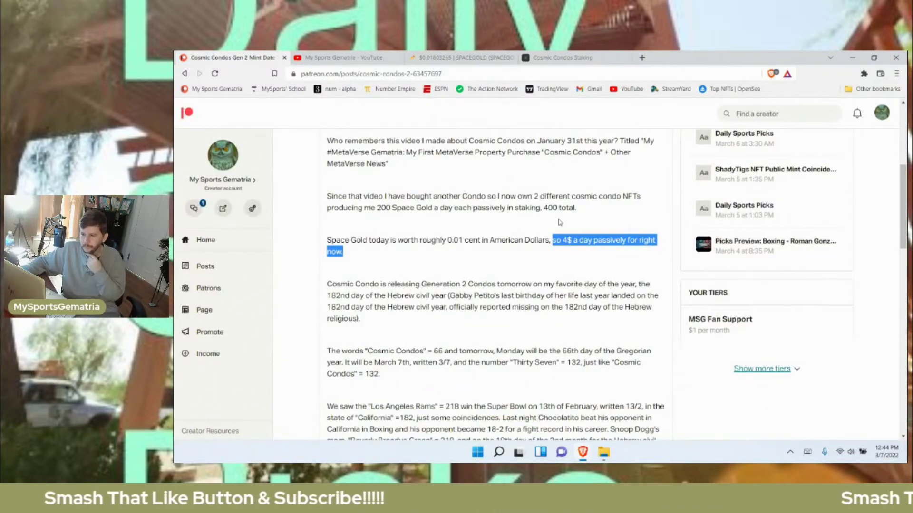
scroll(492, 286, down, 1)
scroll(492, 286, down, 1)
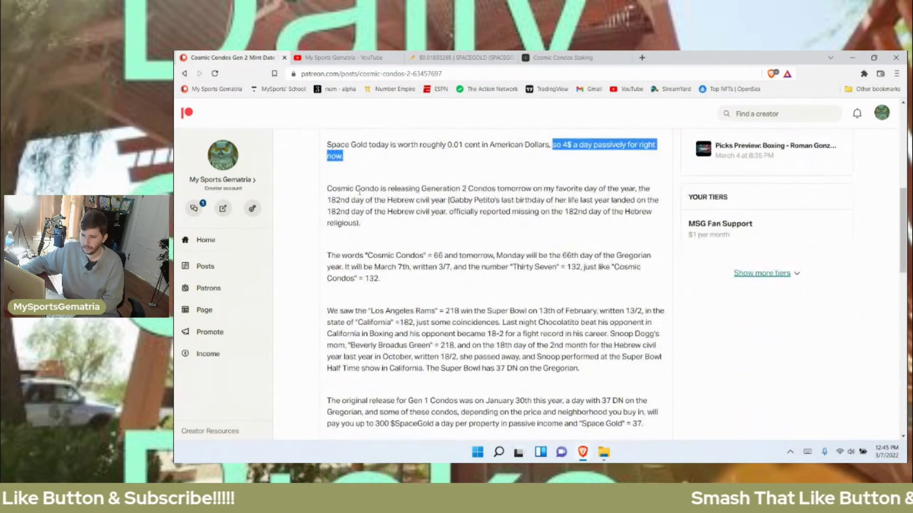
drag(356, 188, 531, 188)
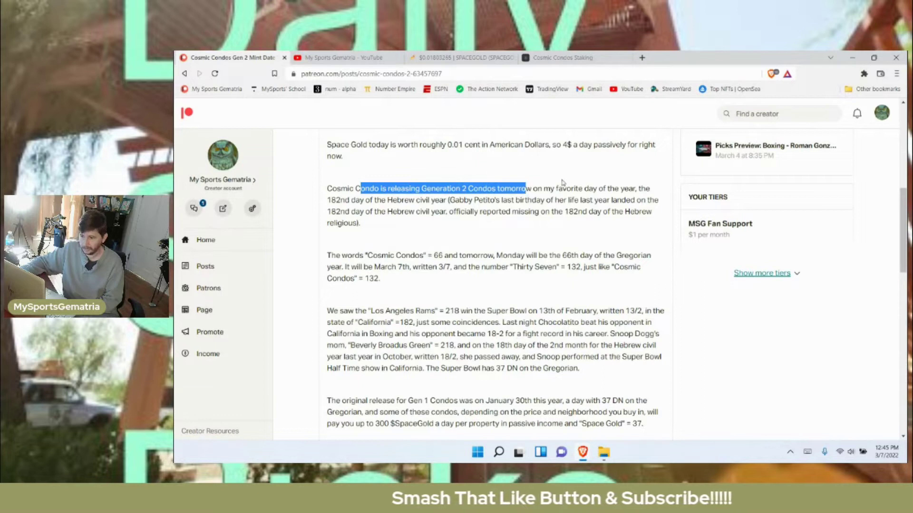
Step: Highlight the Generation 2 release, the 182nd Hebrew civil day, and the last-birthday and reported-missing clauses
mouse_move(555, 188)
mouse_down()
mouse_move(646, 179)
mouse_move(647, 188)
mouse_up()
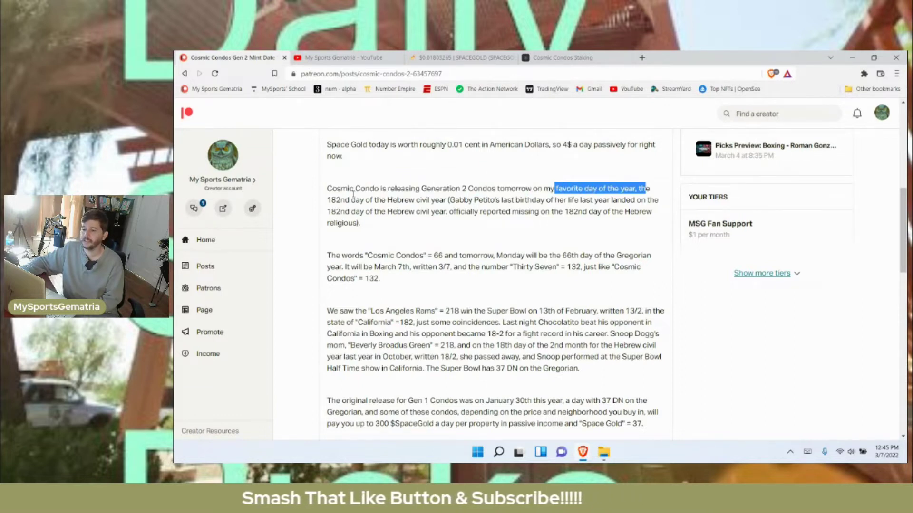
drag(327, 199, 341, 200)
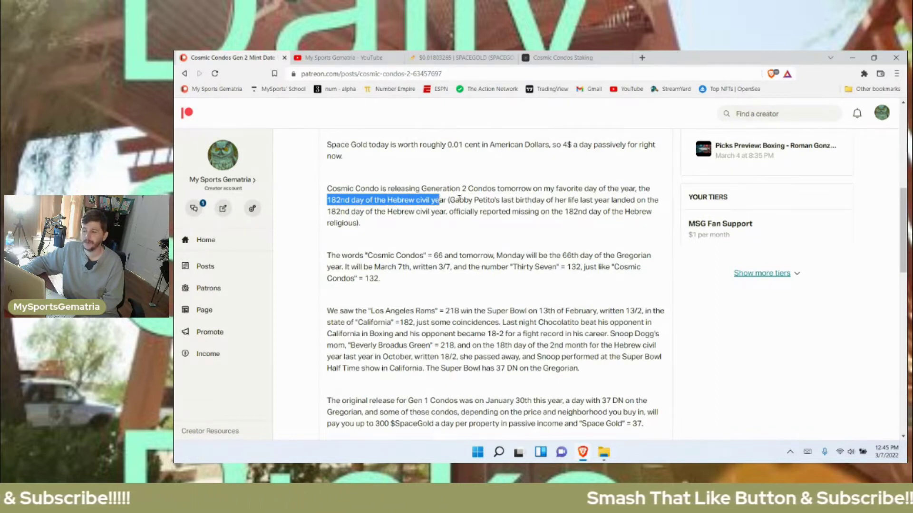
drag(458, 200, 597, 200)
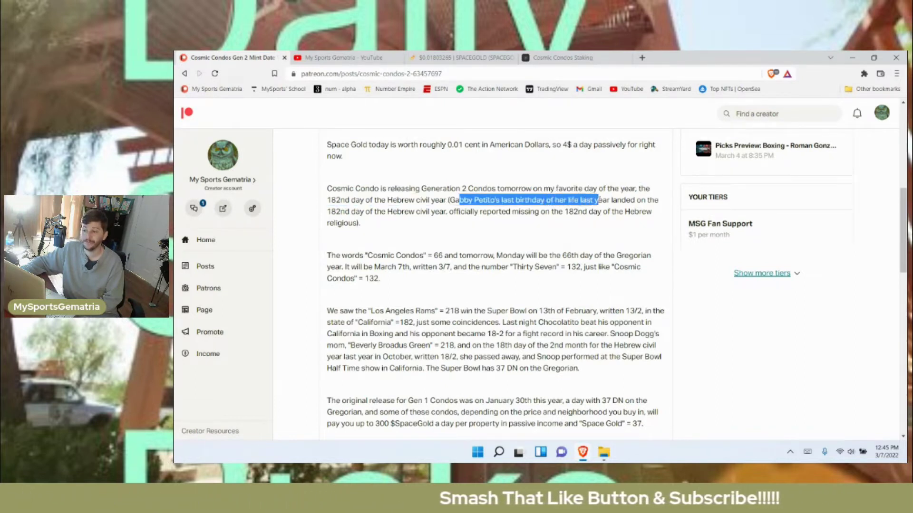
drag(626, 200, 420, 212)
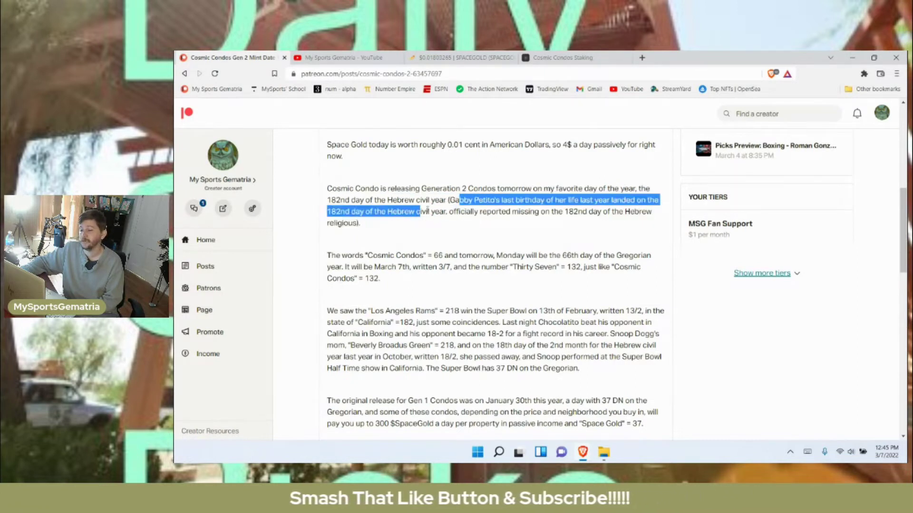
mouse_move(479, 212)
mouse_down()
mouse_move(641, 212)
mouse_move(419, 212)
mouse_up()
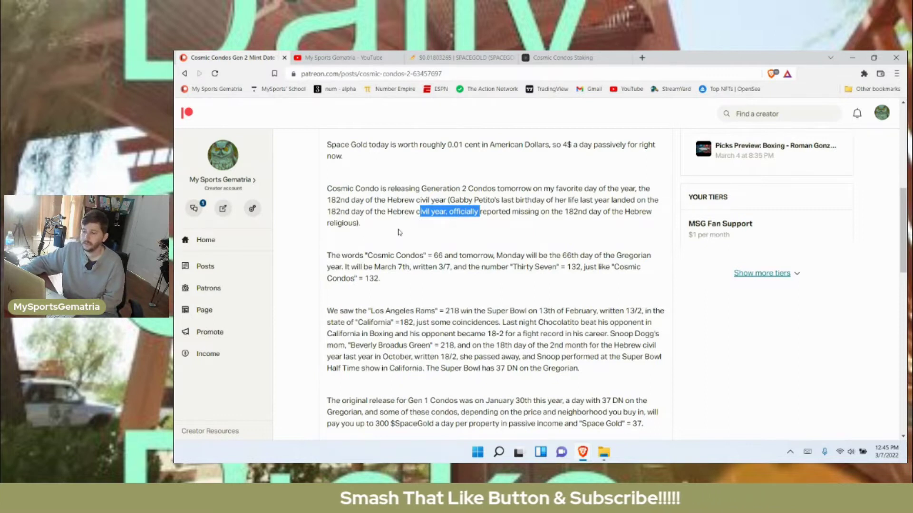
scroll(409, 225, down, 1)
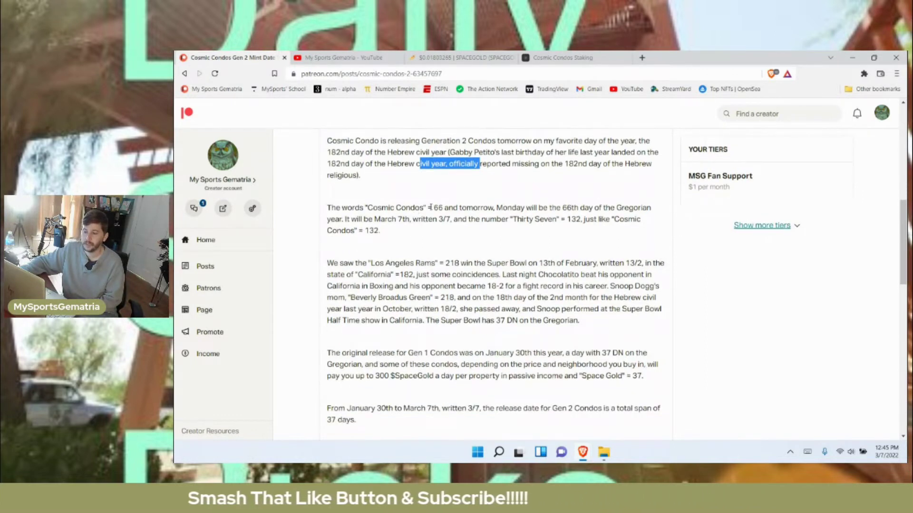
click(401, 195)
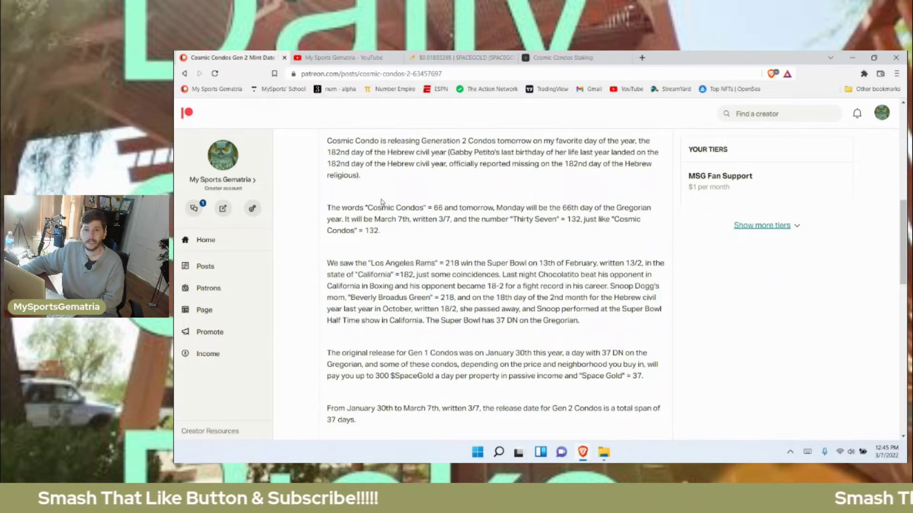
scroll(383, 193, up, 1)
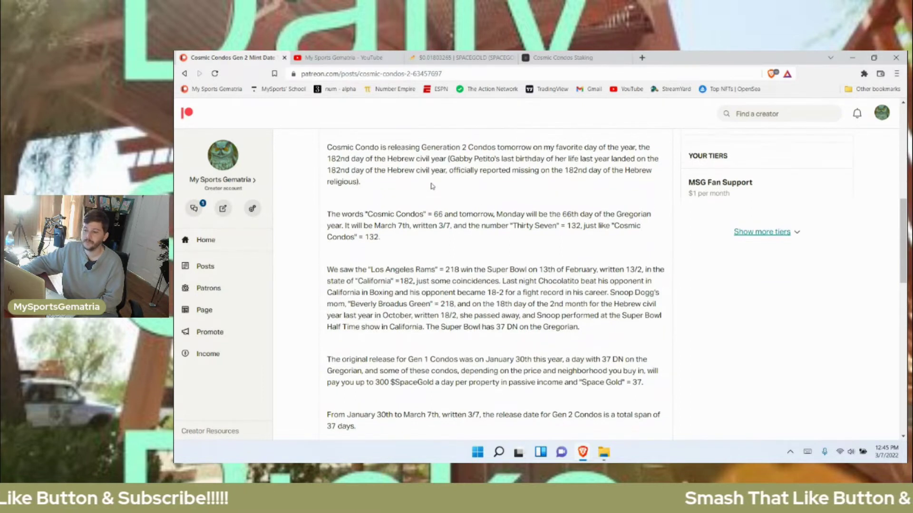
scroll(414, 200, down, 1)
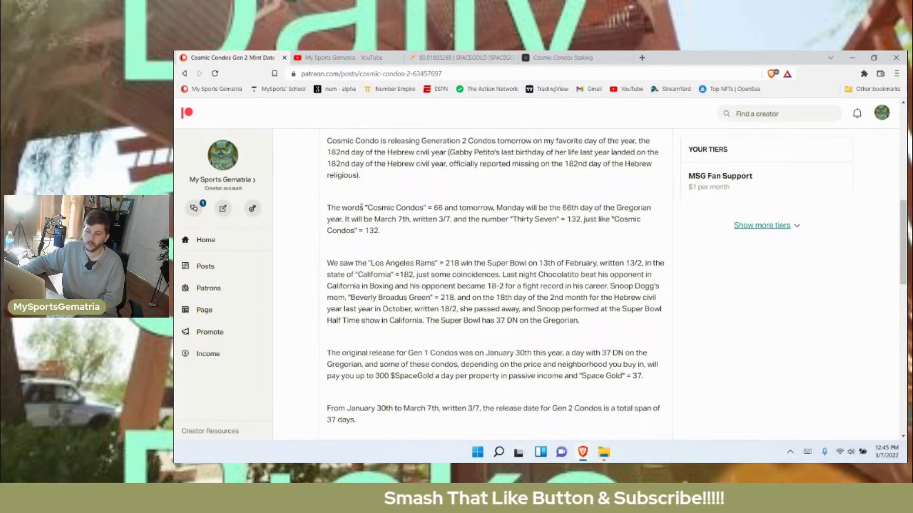
drag(363, 207, 450, 208)
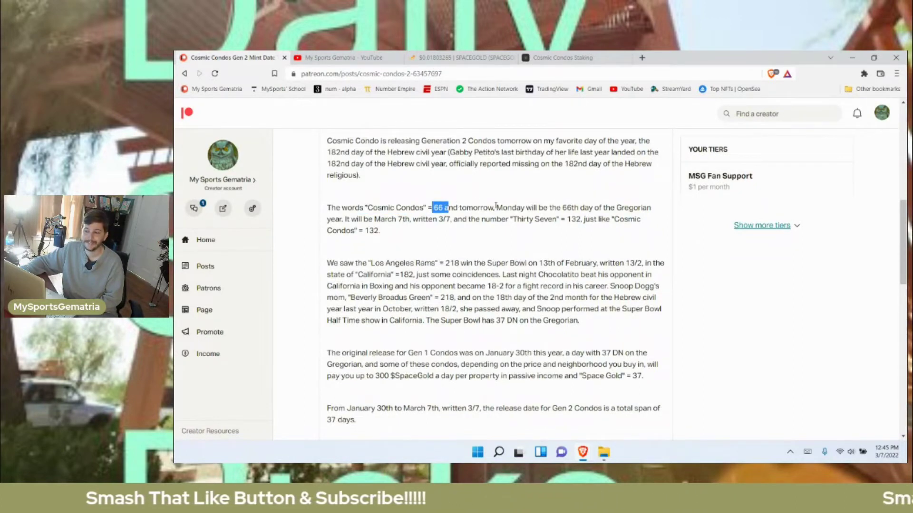
drag(544, 208, 603, 208)
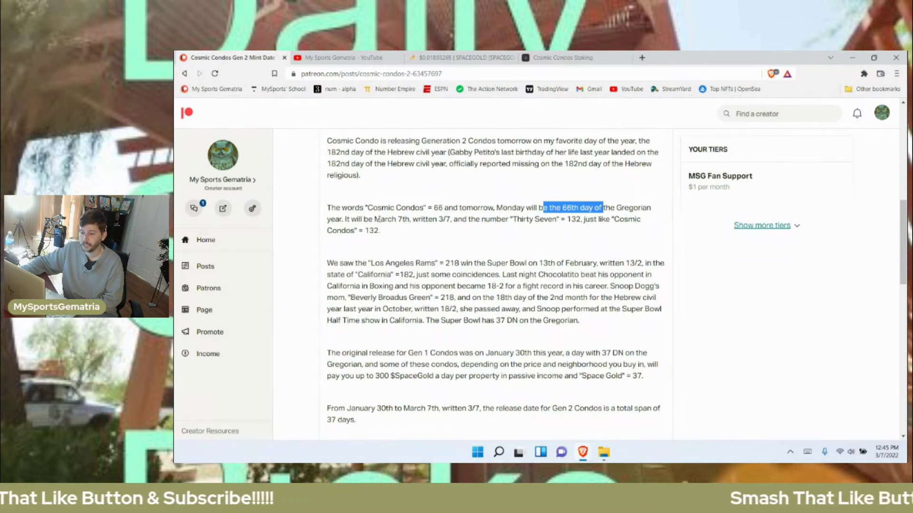
drag(393, 219, 451, 219)
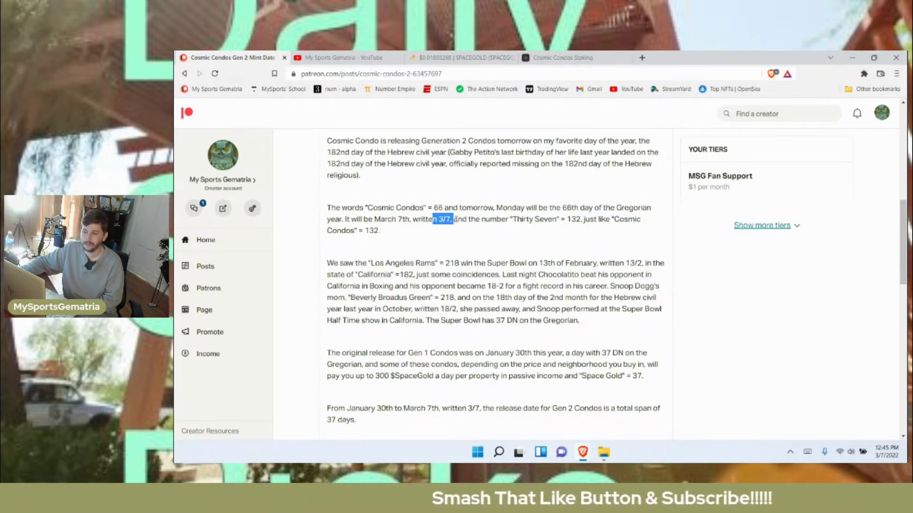
drag(503, 219, 562, 219)
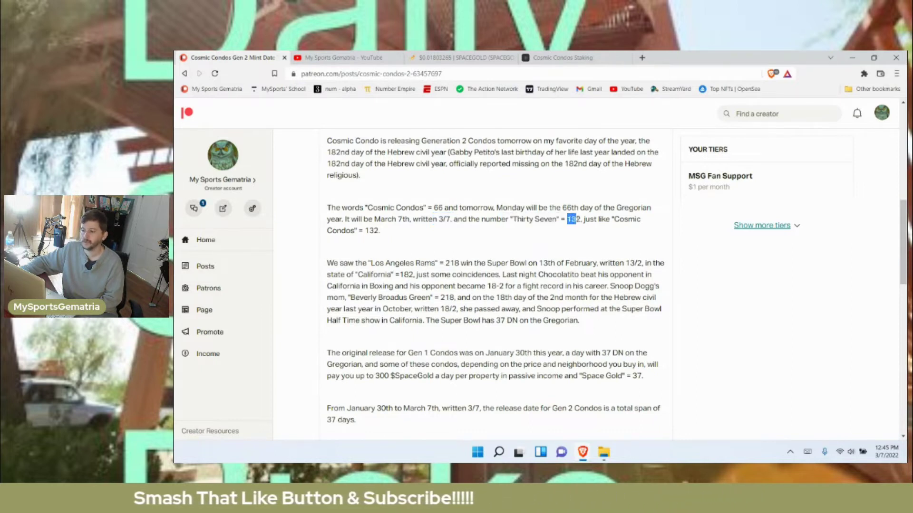
drag(612, 219, 378, 230)
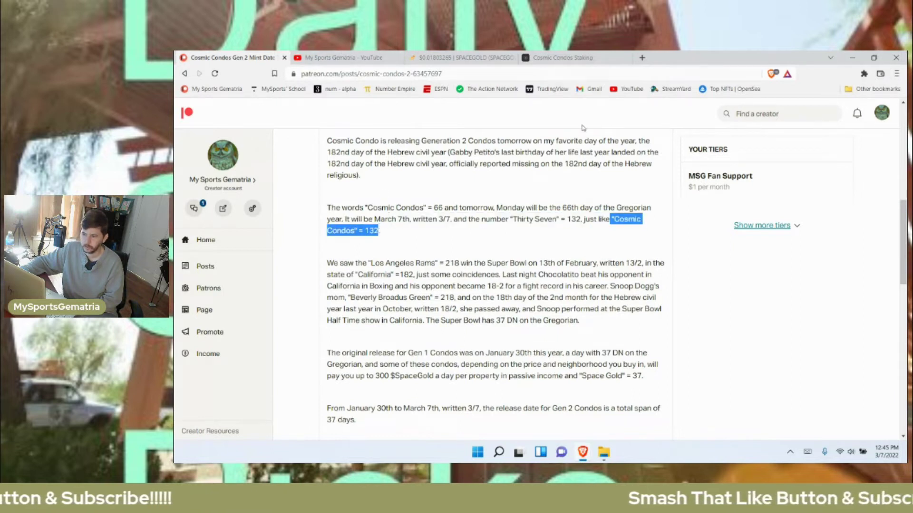
Step: Compute gematria for 'cosmic condos' (66) and 'thirty seven' (132) in the num-alpha calculator
key(ctrl+t)
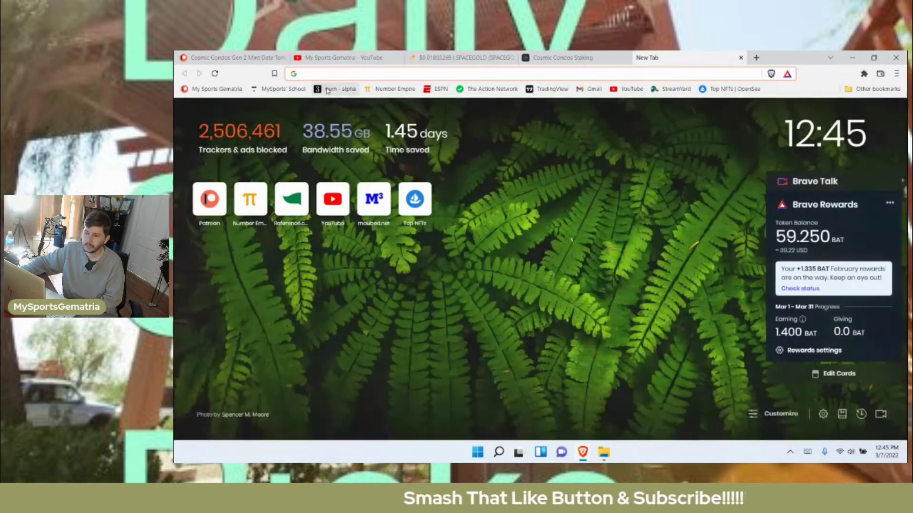
click(341, 88)
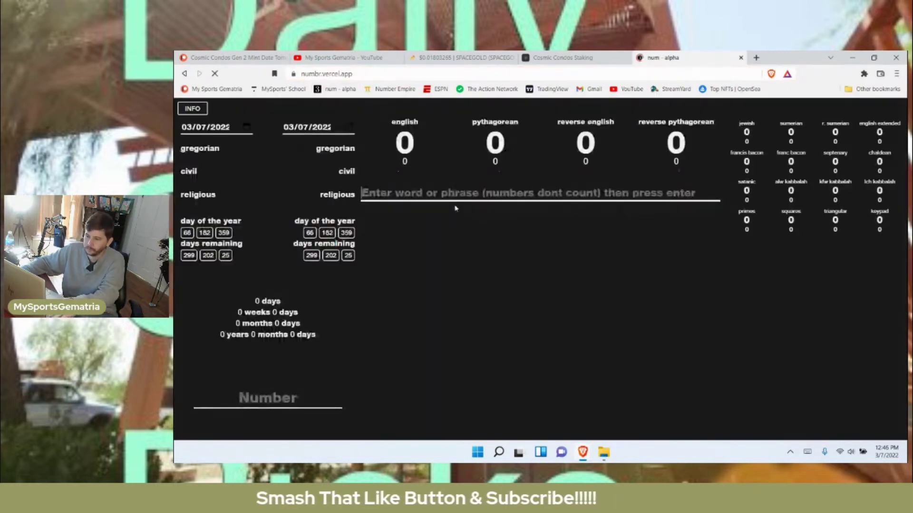
click(442, 194)
text(cosmi)
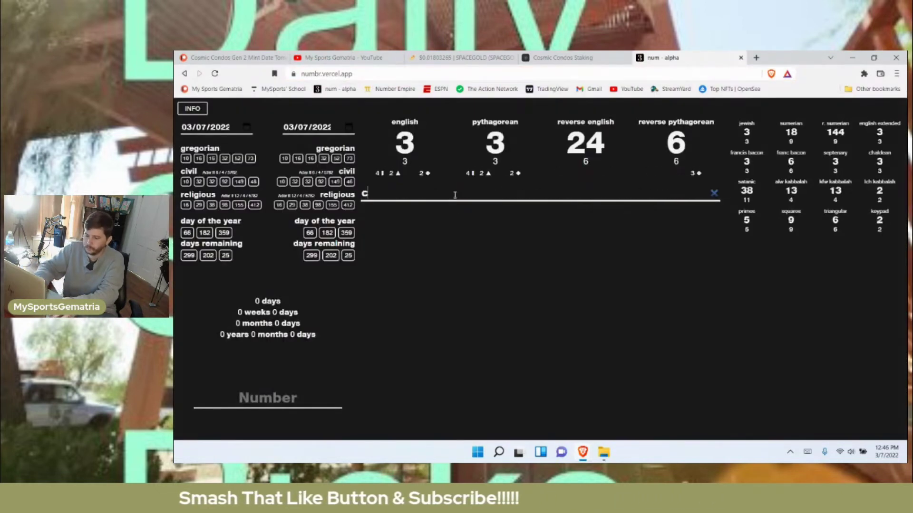
text(c condos)
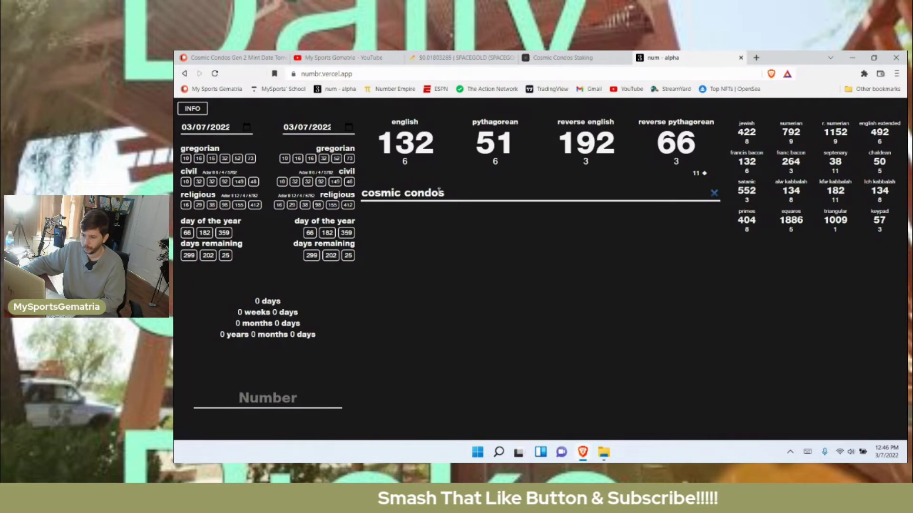
triple_click(435, 193)
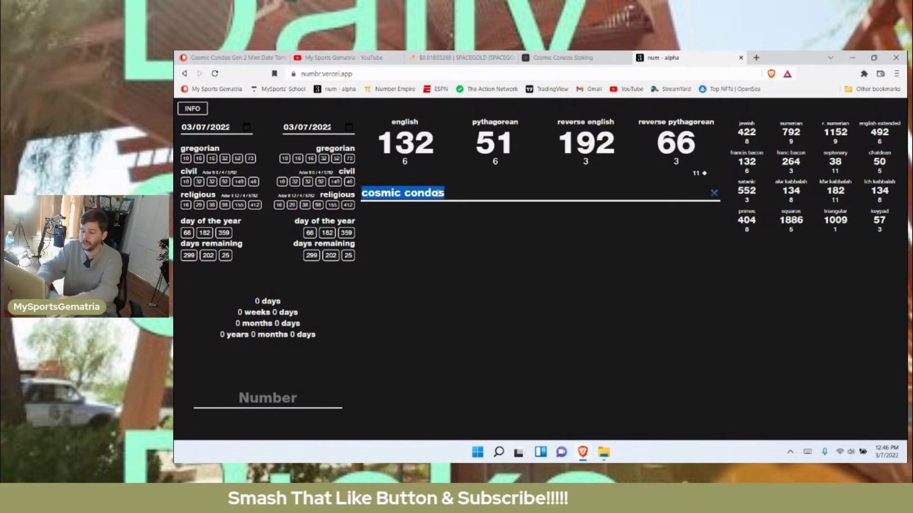
text(thirty )
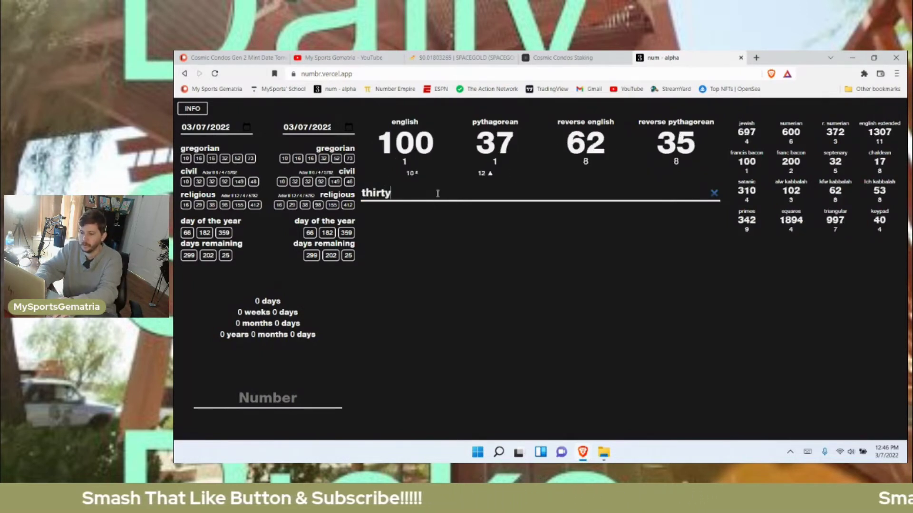
text(seven)
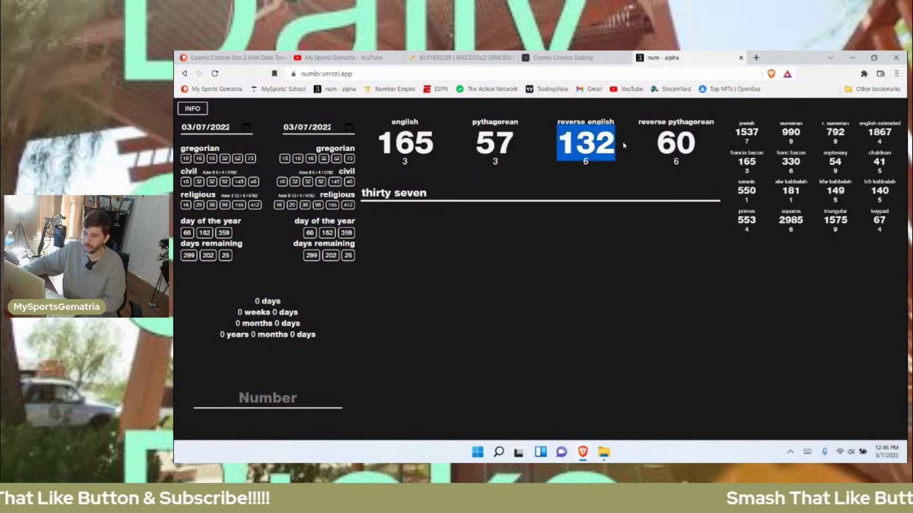
click(229, 57)
Step: Highlight Los Angeles Rams, the 13th of February, 13/2 and California's value 182
click(371, 259)
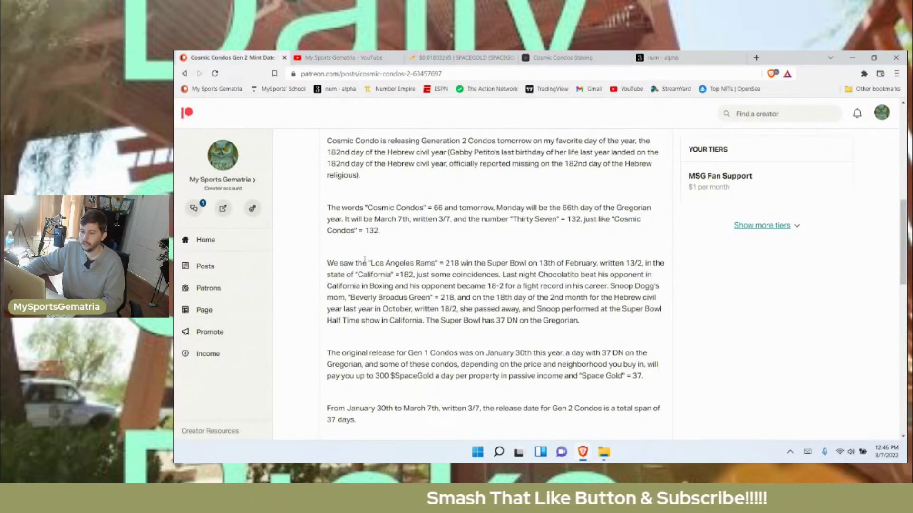
scroll(371, 257, down, 1)
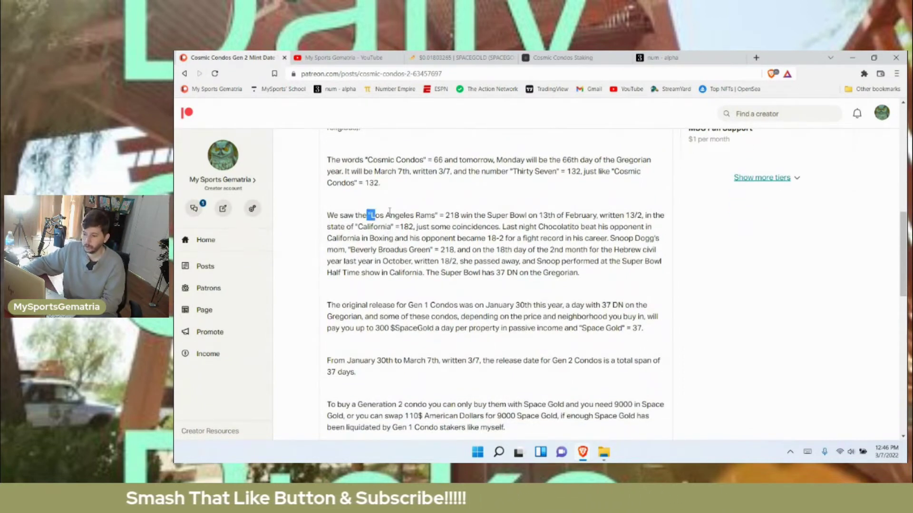
drag(367, 215, 444, 215)
click(450, 214)
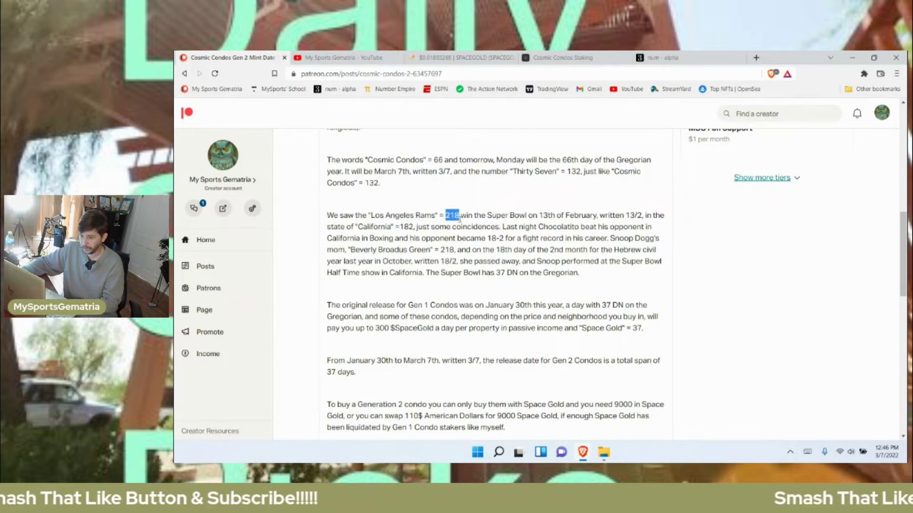
drag(534, 215, 557, 215)
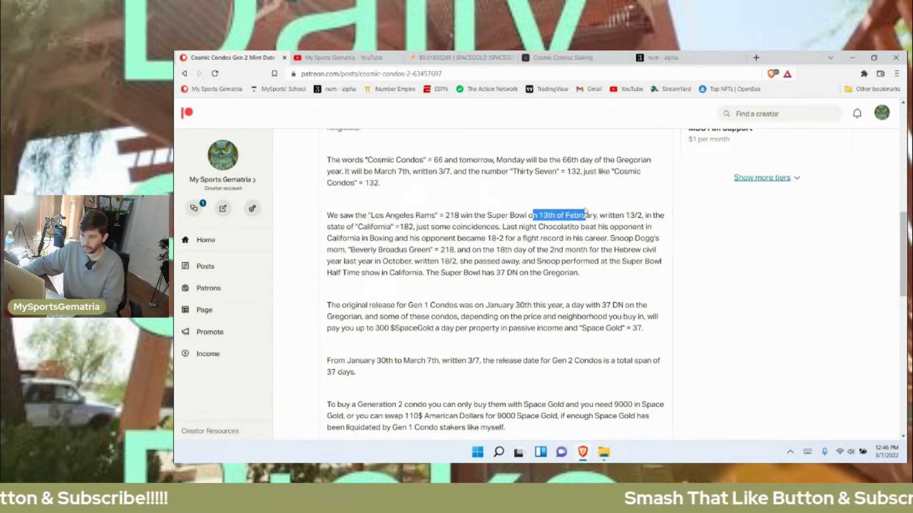
drag(624, 215, 645, 215)
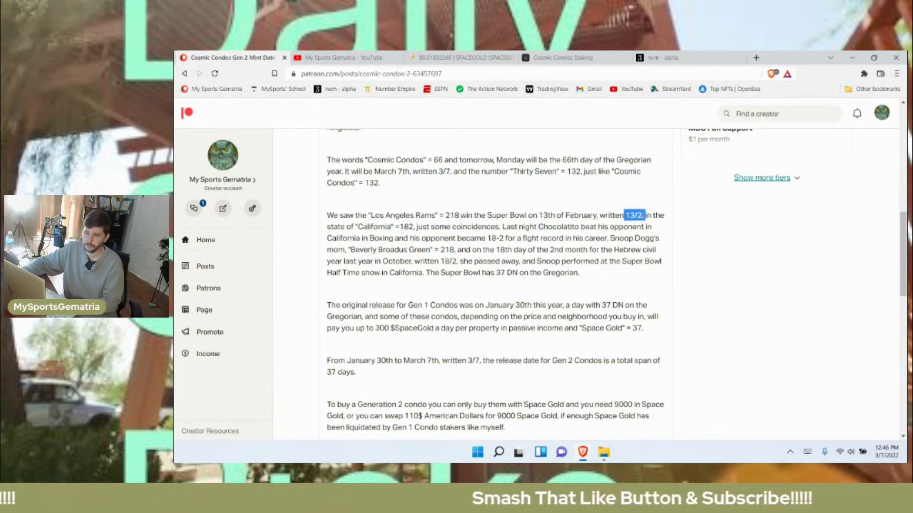
drag(357, 227, 400, 226)
scroll(418, 227, up, 2)
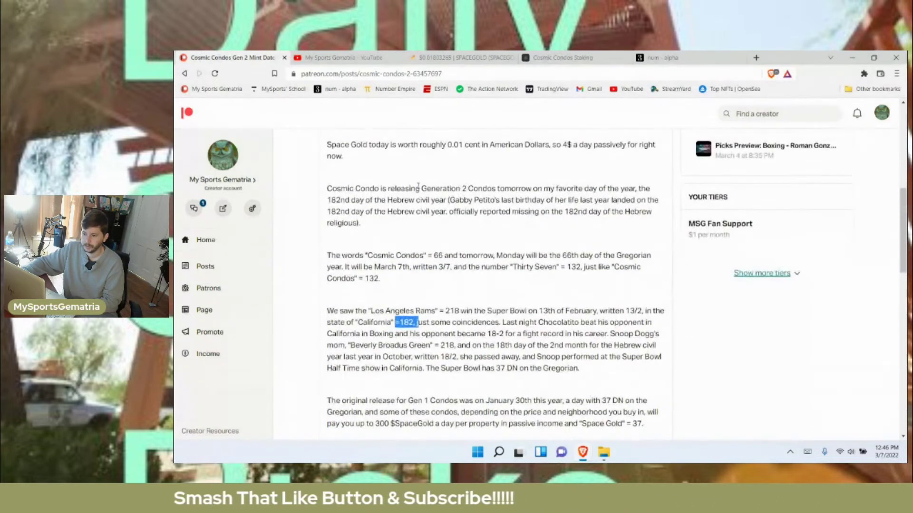
Step: Highlight the 182nd day, Cosmic Condos equalling 66 and 132, and Chocolatito's win
drag(331, 200, 375, 199)
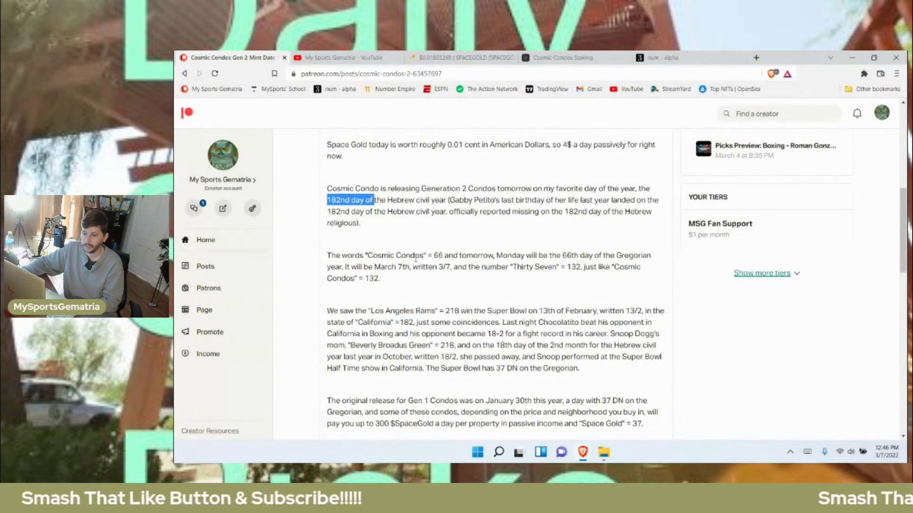
drag(425, 256, 449, 256)
drag(356, 279, 381, 279)
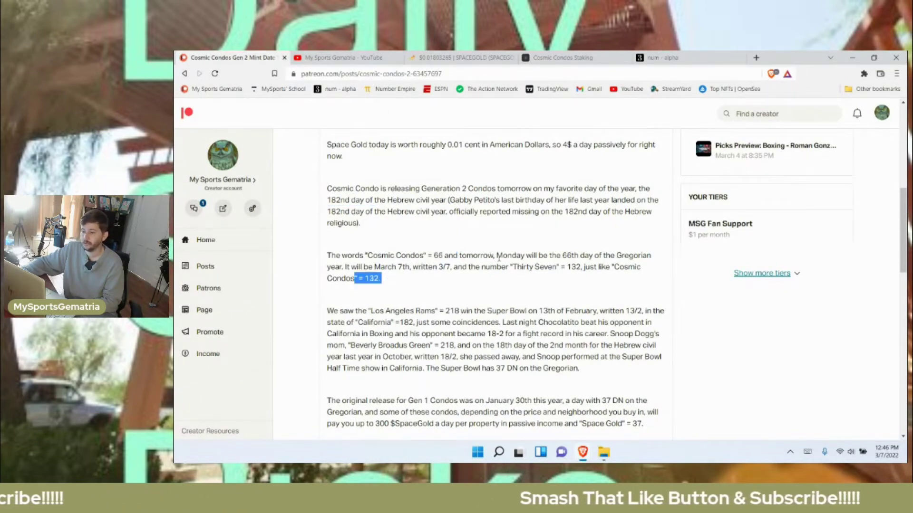
scroll(556, 263, down, 2)
drag(431, 215, 473, 215)
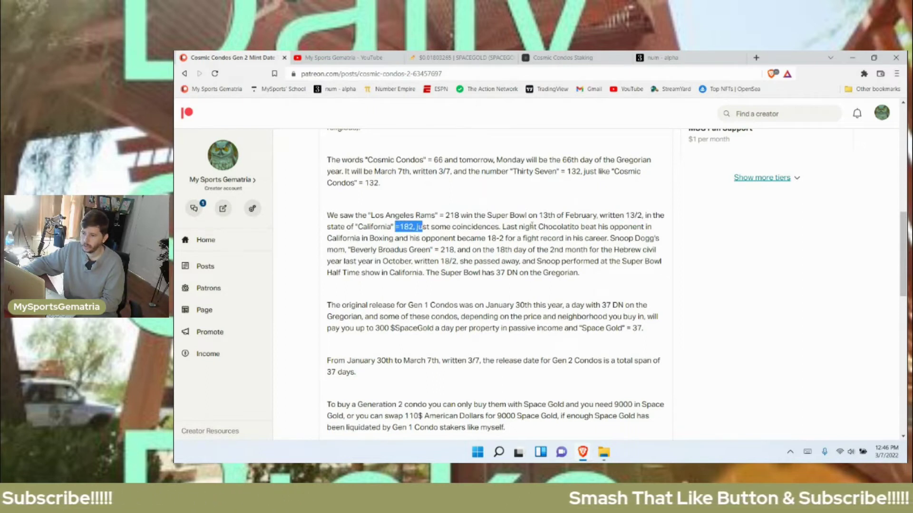
mouse_move(529, 227)
mouse_down()
mouse_move(605, 216)
mouse_move(603, 227)
mouse_up()
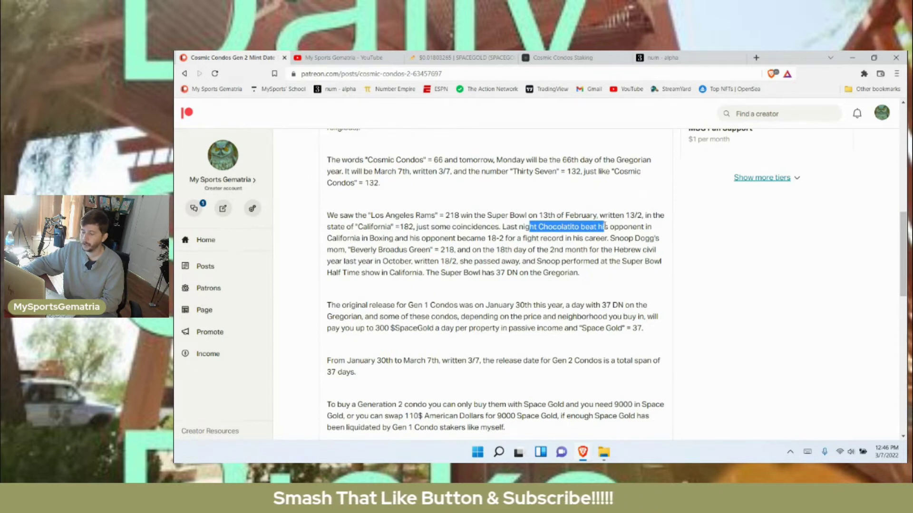
click(342, 57)
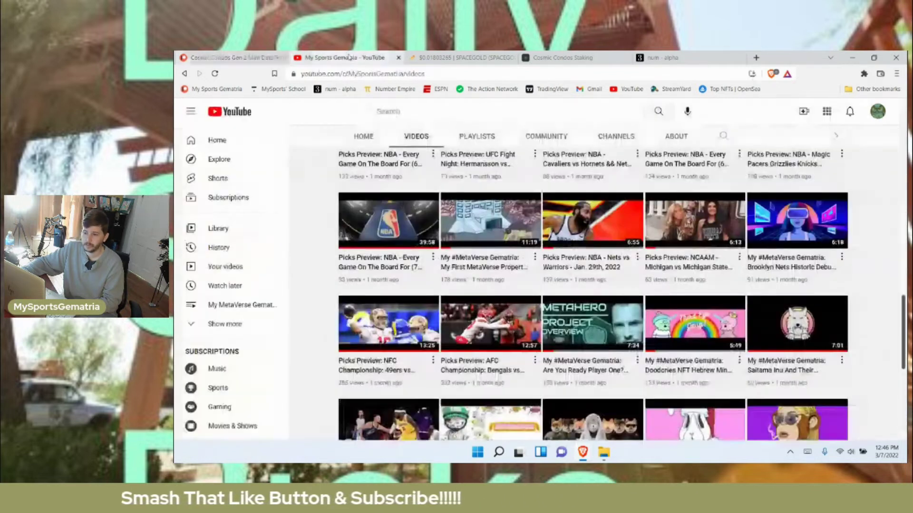
scroll(532, 286, down, 8)
scroll(531, 285, up, 8)
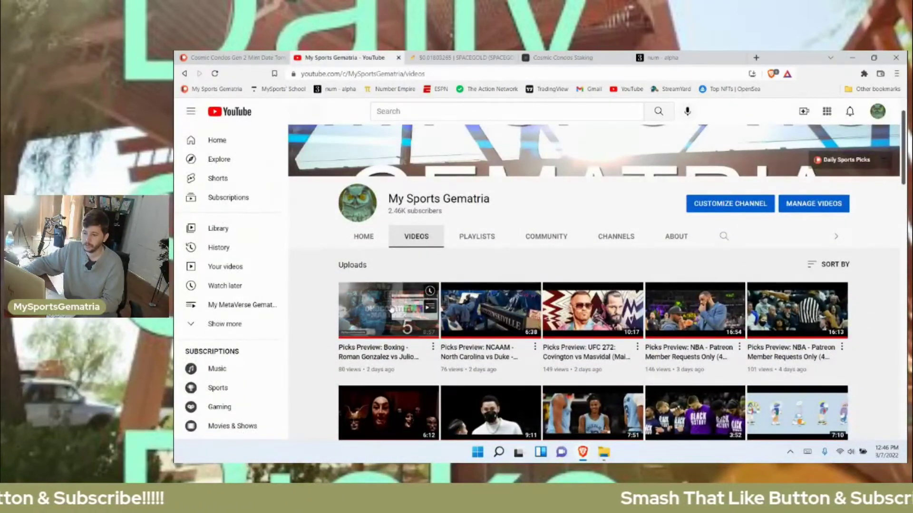
scroll(392, 326, down, 1)
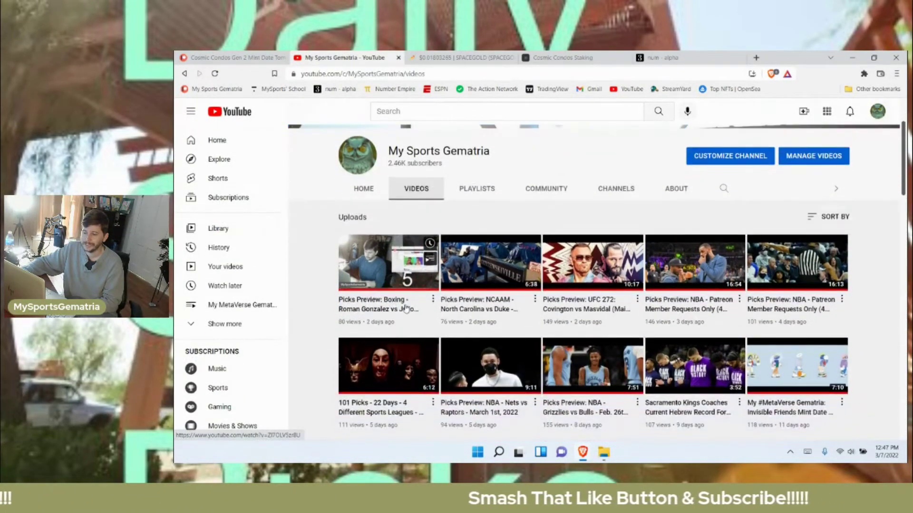
key(ctrl+1)
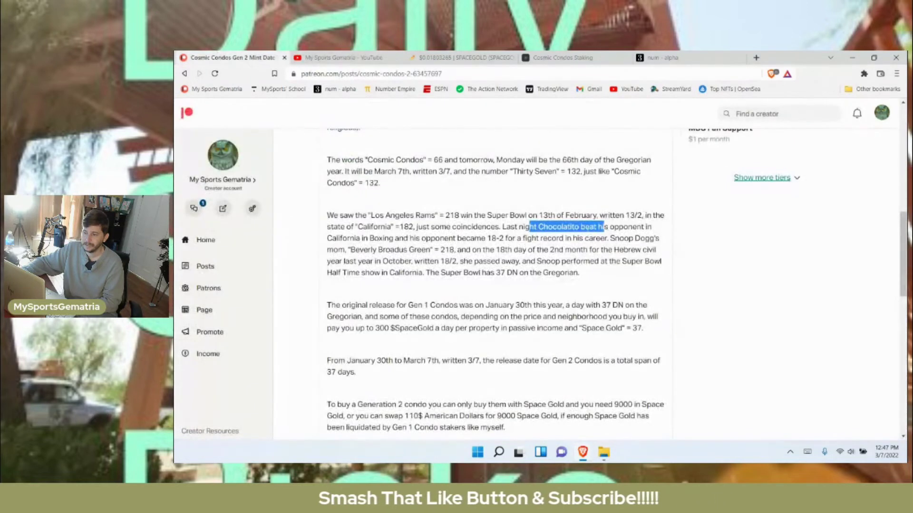
drag(337, 238, 377, 238)
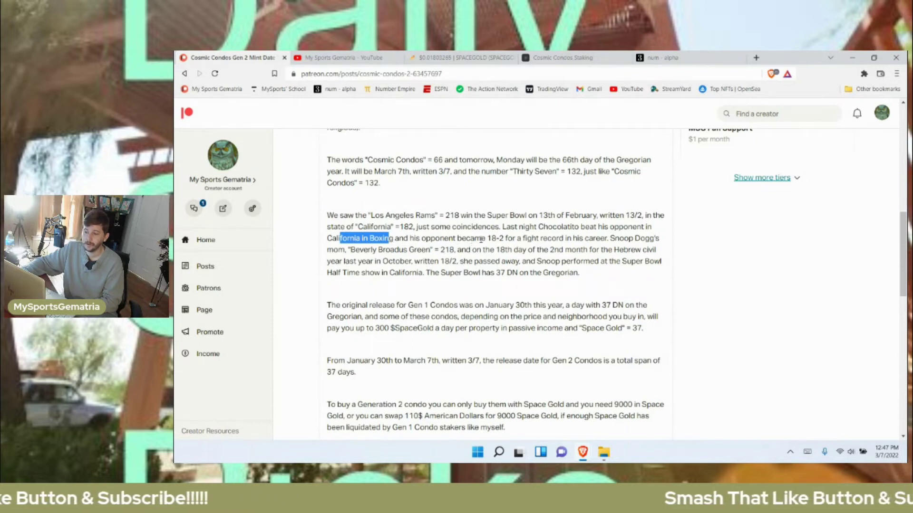
drag(484, 238, 579, 238)
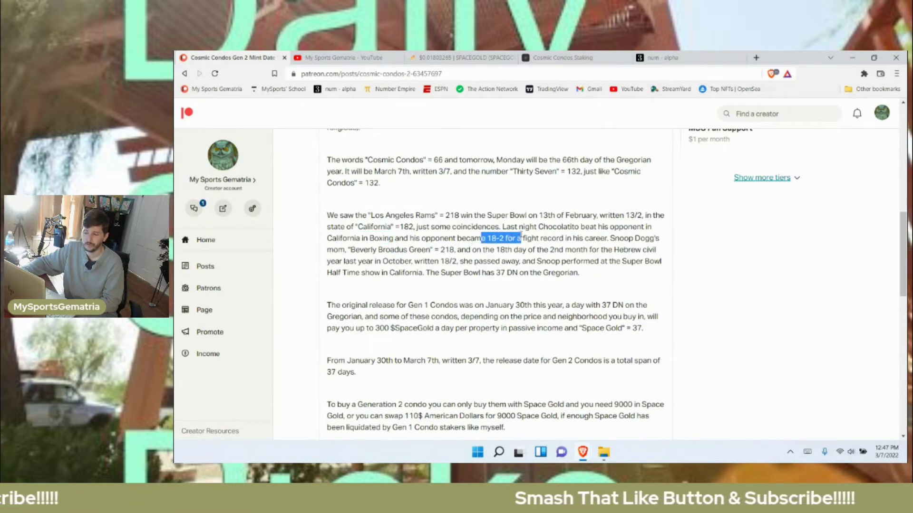
click(487, 239)
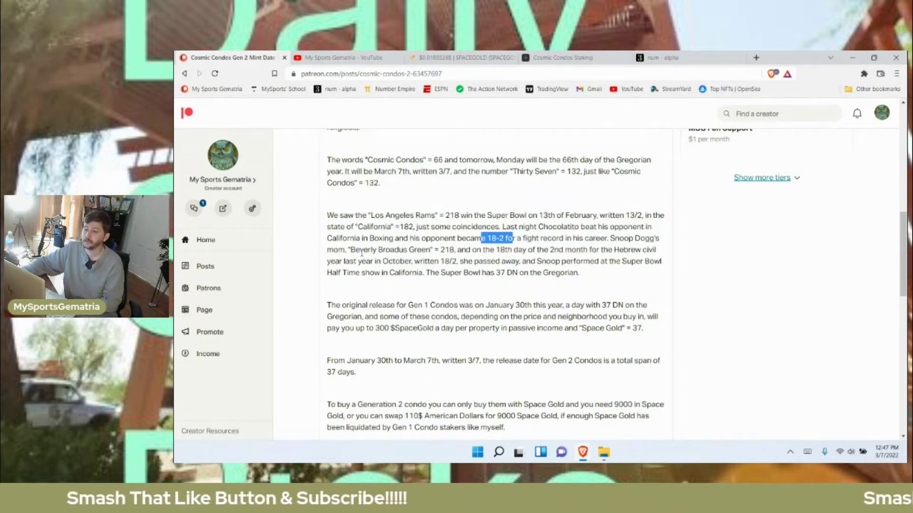
drag(350, 249, 427, 252)
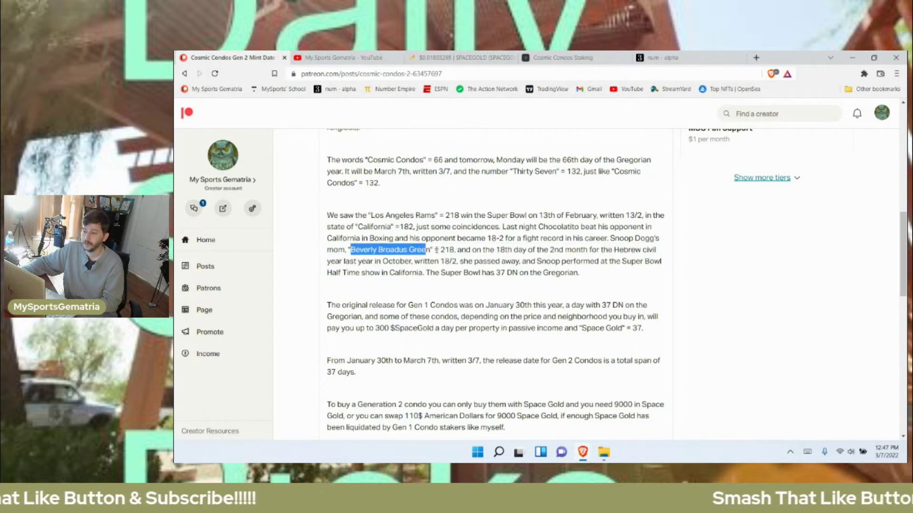
click(424, 250)
drag(380, 215, 461, 216)
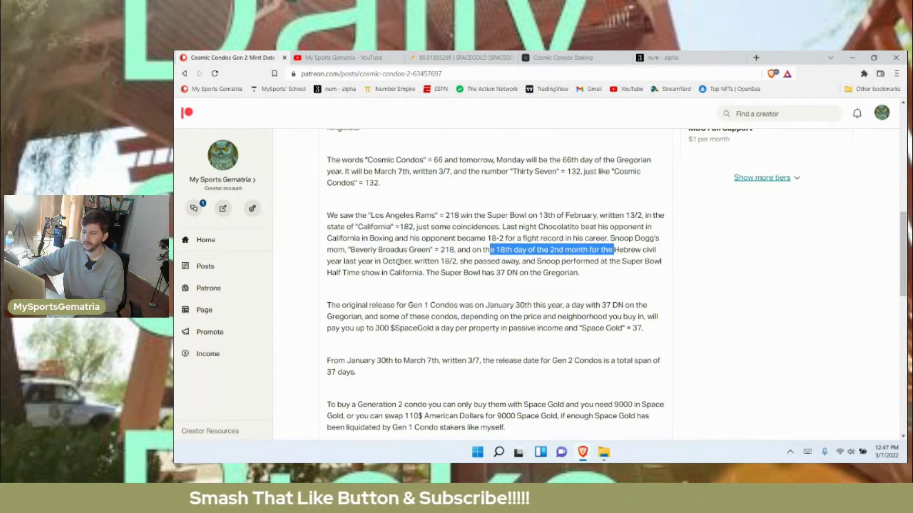
click(387, 261)
drag(440, 261, 460, 261)
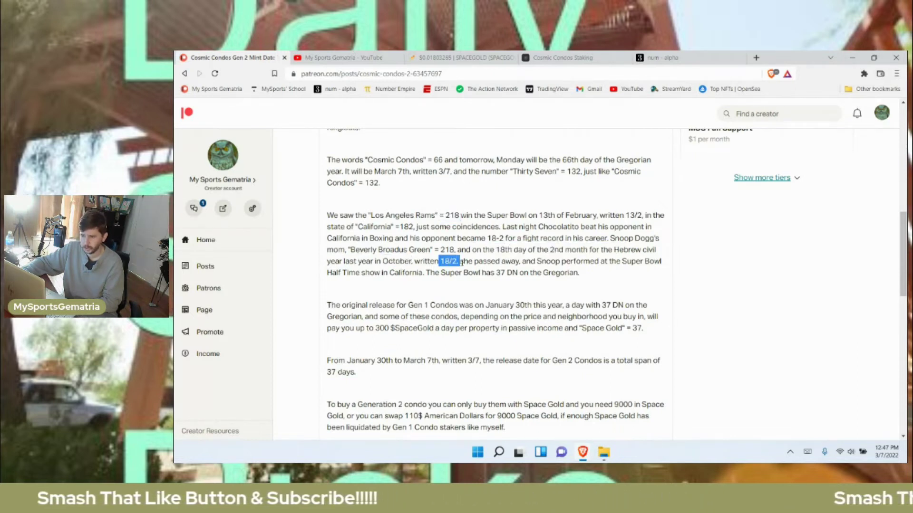
drag(533, 261, 377, 273)
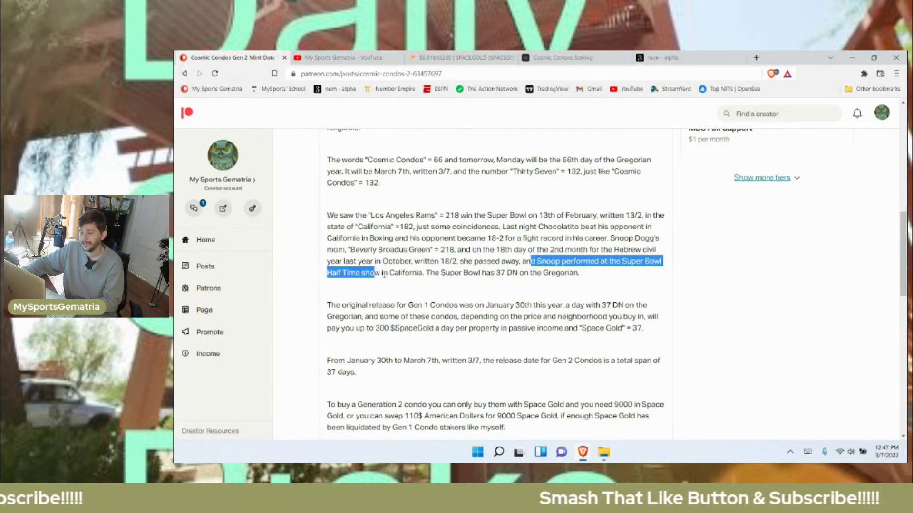
drag(384, 273, 418, 273)
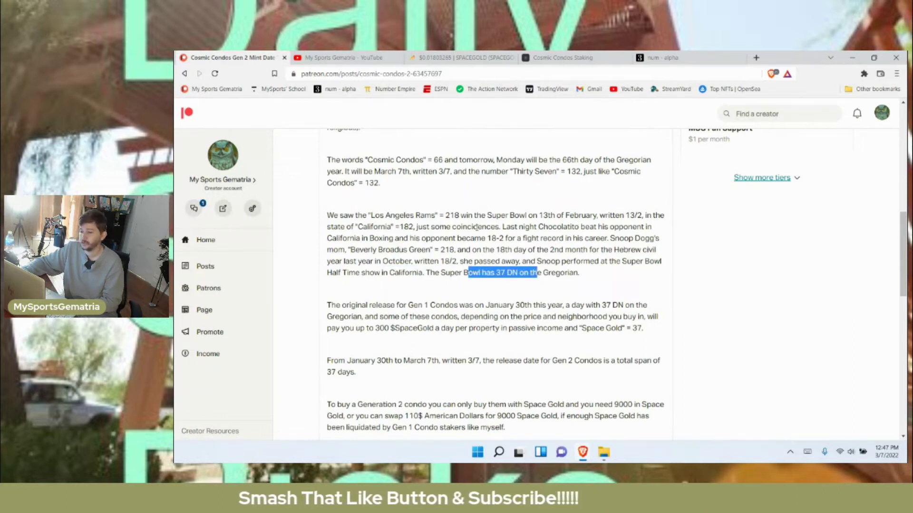
scroll(493, 286, up, 1)
click(499, 314)
drag(600, 309, 433, 263)
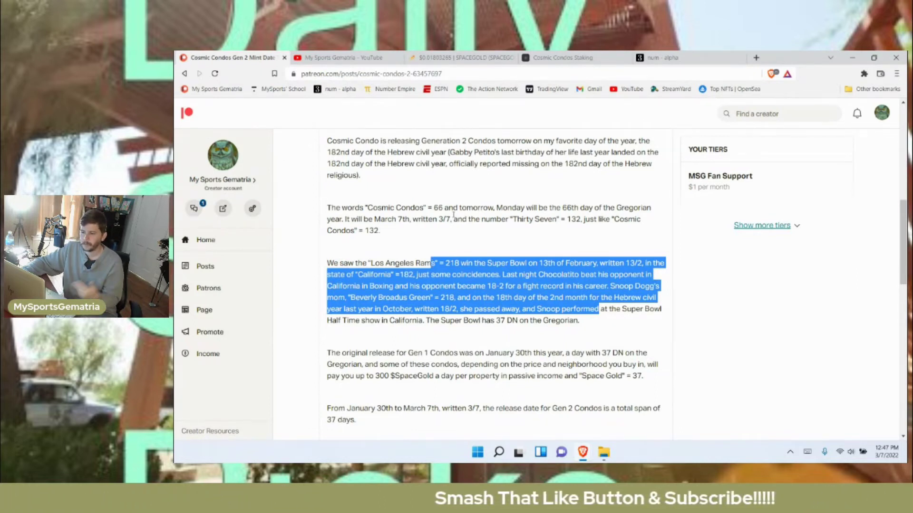
scroll(455, 216, up, 1)
drag(328, 175, 451, 330)
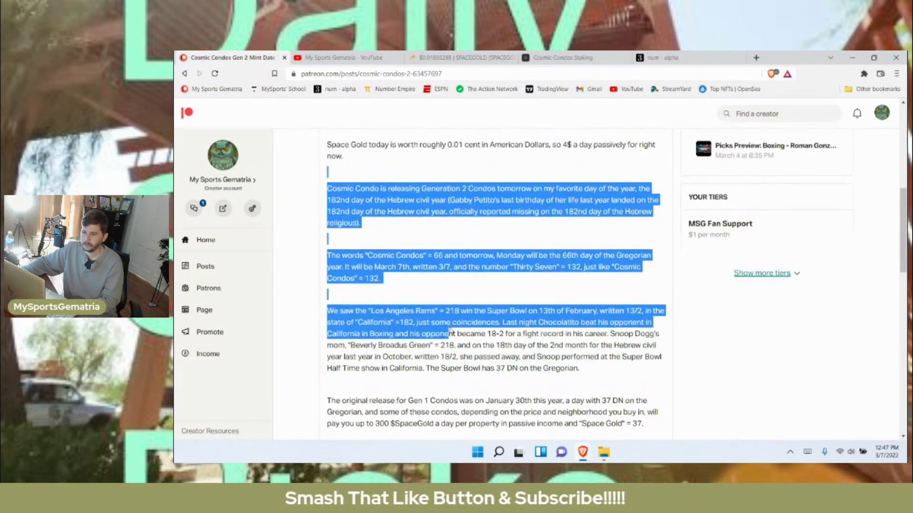
scroll(482, 242, down, 2)
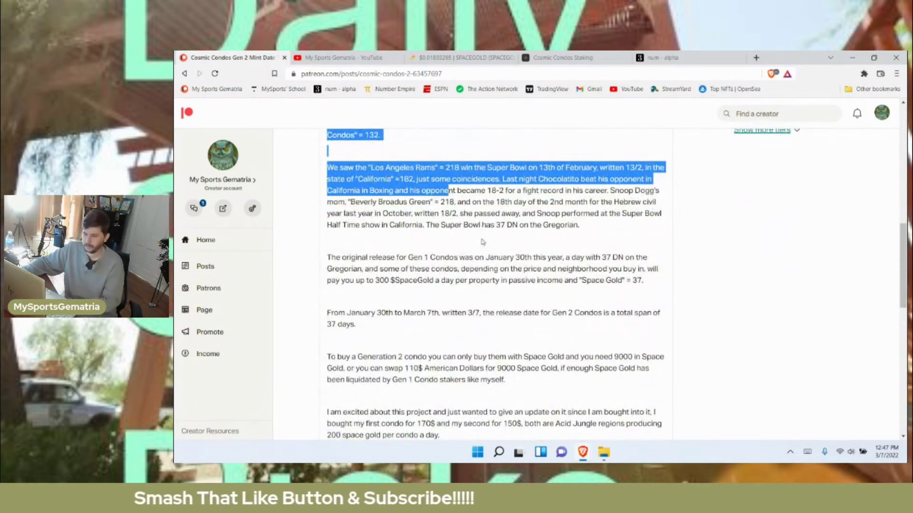
Step: Highlight the 37 DN phrase, 300 $SpaceGold a day, and the quoted words Space Gold
click(451, 192)
scroll(451, 214, down, 1)
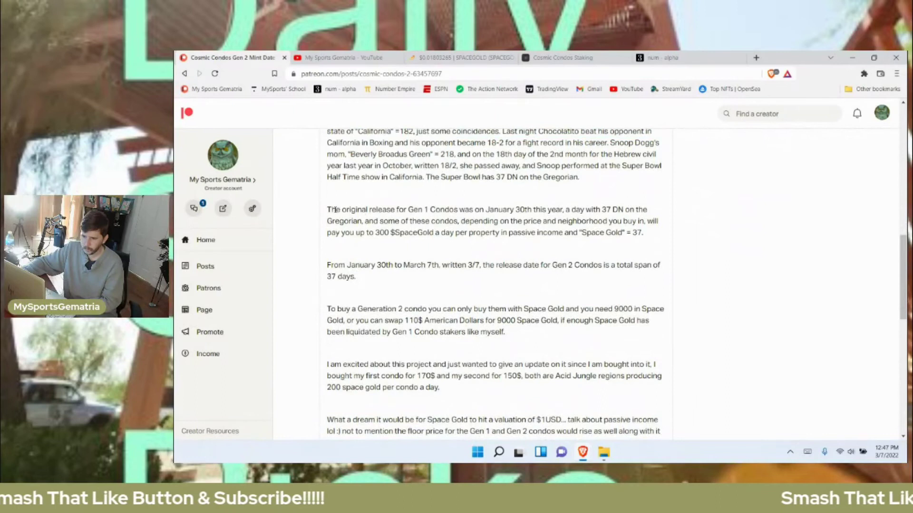
drag(328, 210, 551, 210)
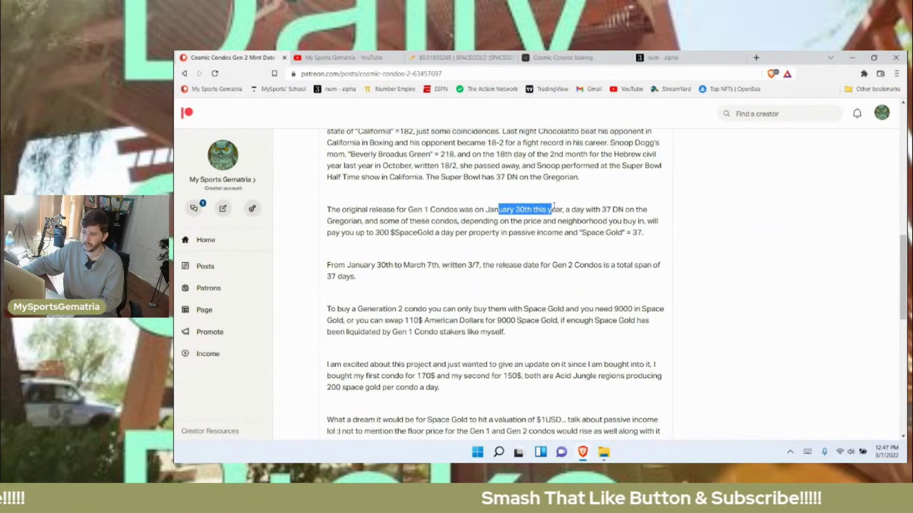
drag(586, 209, 631, 210)
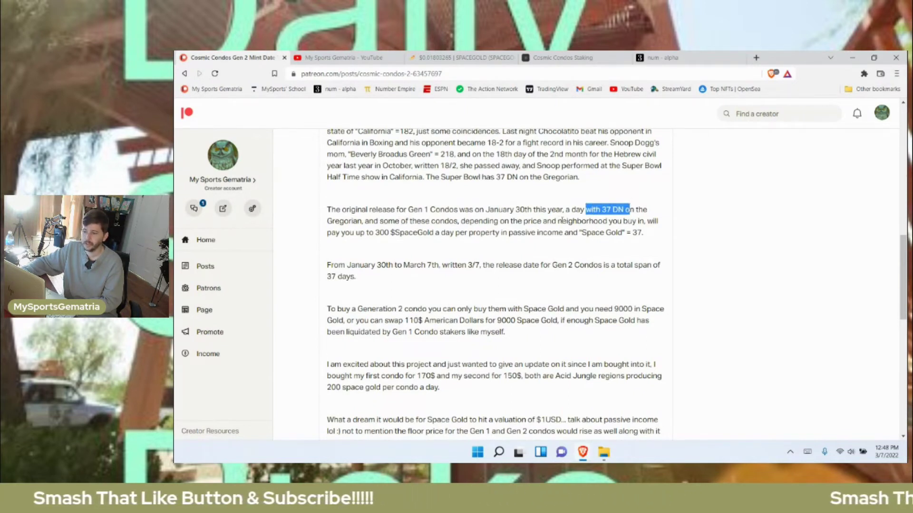
drag(356, 233, 440, 232)
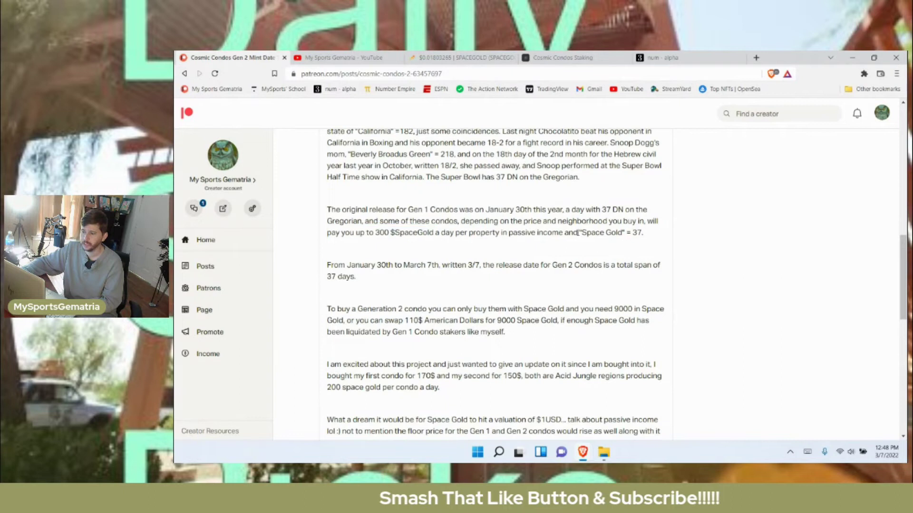
drag(578, 233, 643, 233)
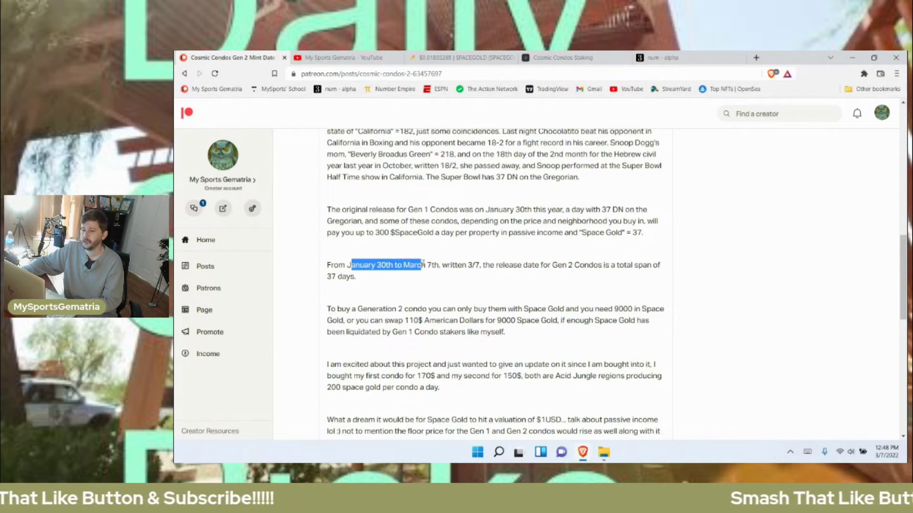
Step: Highlight the Gen 2 Condos span to March 7th (3/7) and the quoted Space Gold
drag(465, 265, 485, 264)
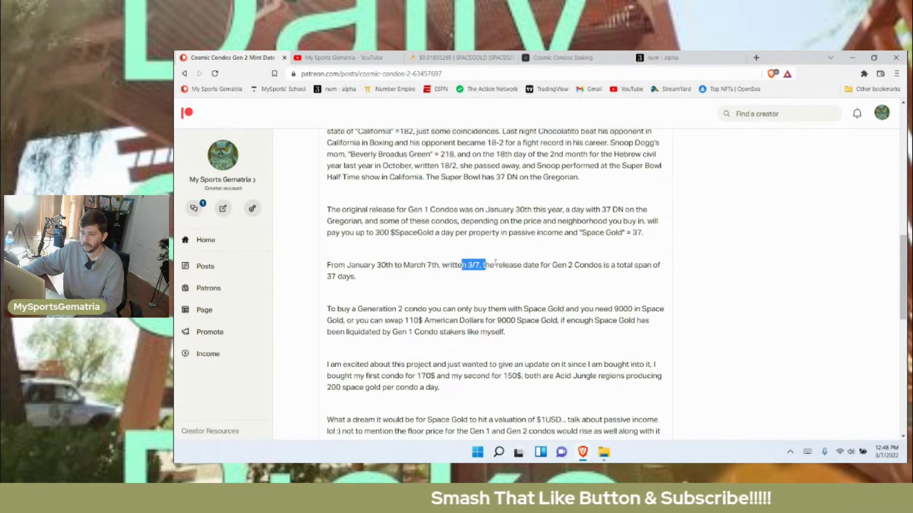
mouse_move(517, 265)
mouse_down()
mouse_move(634, 264)
mouse_move(554, 264)
mouse_up()
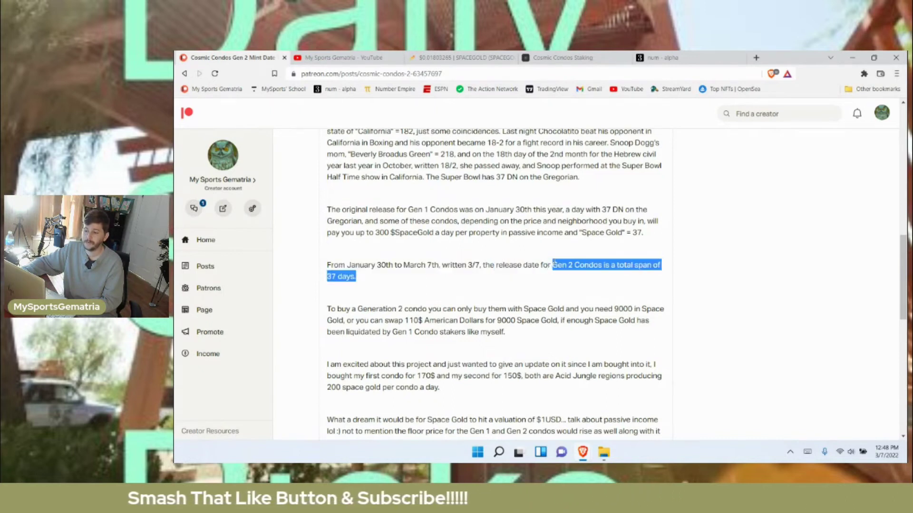
drag(386, 264, 498, 265)
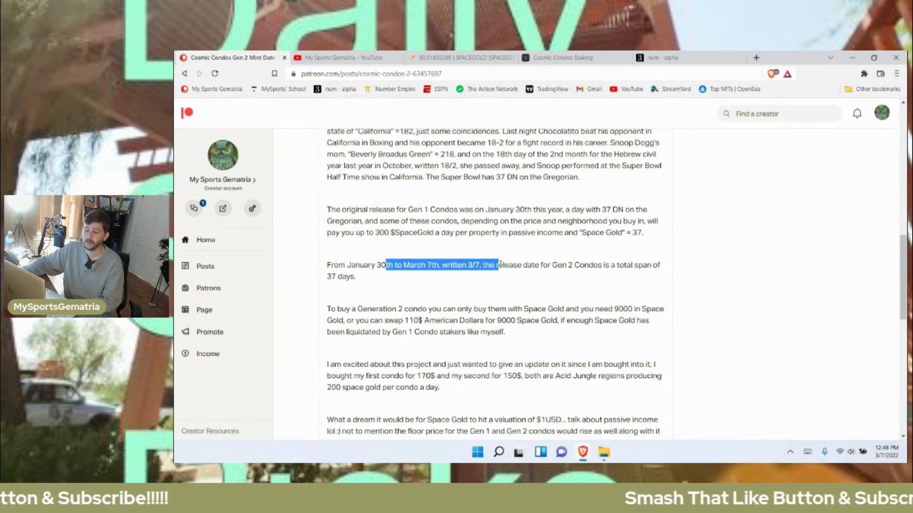
click(501, 265)
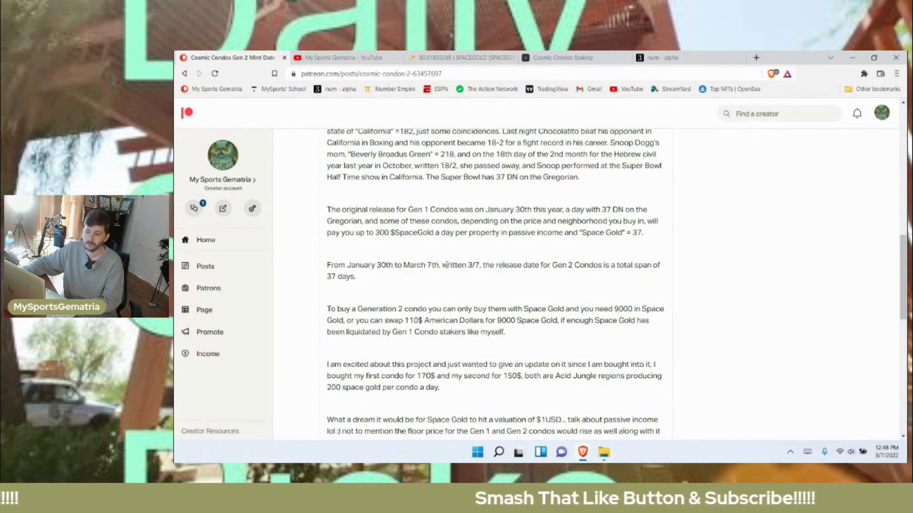
drag(495, 265, 448, 264)
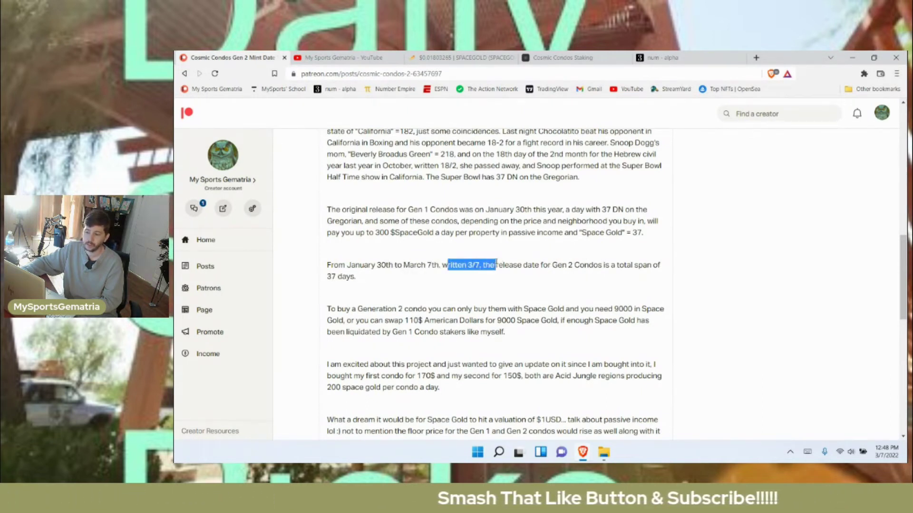
click(600, 243)
drag(579, 232, 625, 233)
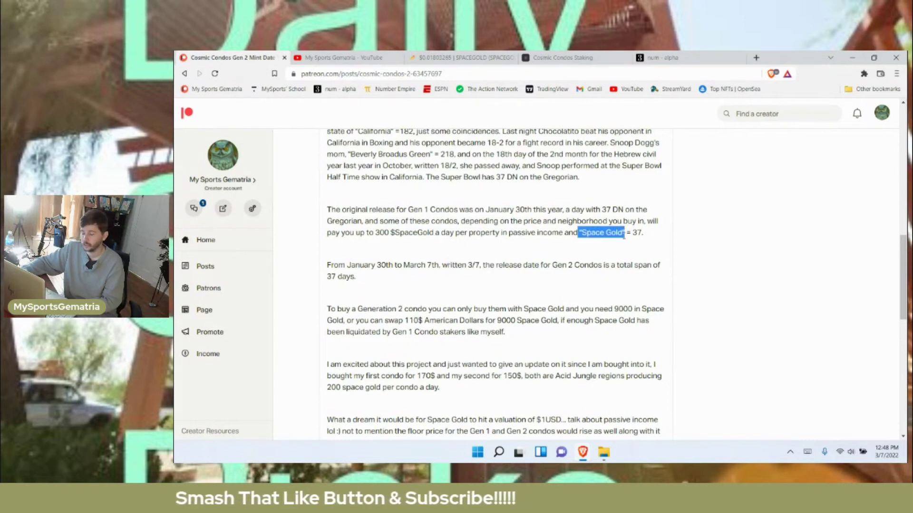
scroll(502, 278, up, 3)
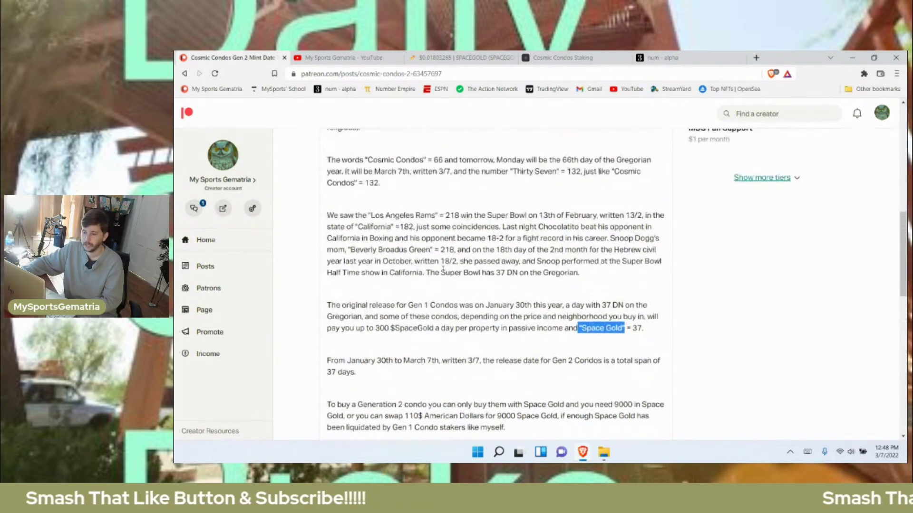
scroll(485, 271, up, 3)
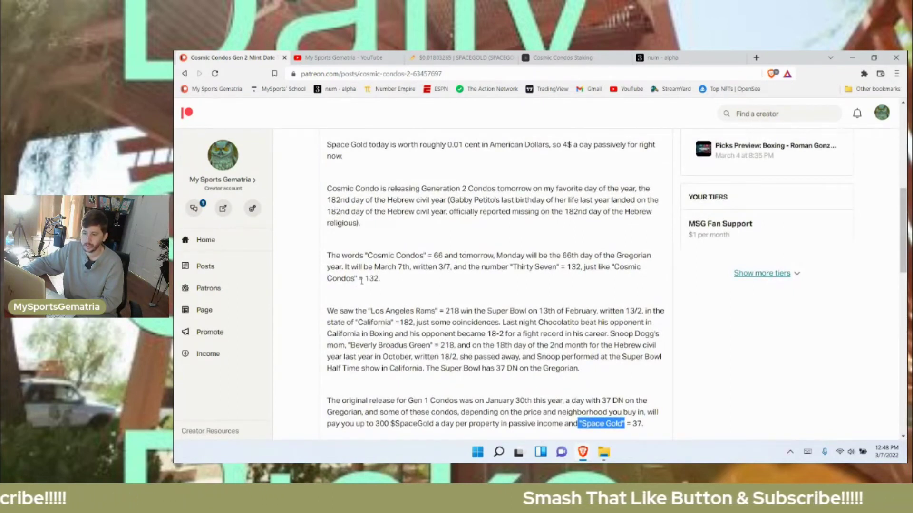
Step: Highlight Cosmic Condos = 66 and the Gen 2 requirements: 9000 Space Gold or a 110$ swap
drag(359, 278, 381, 278)
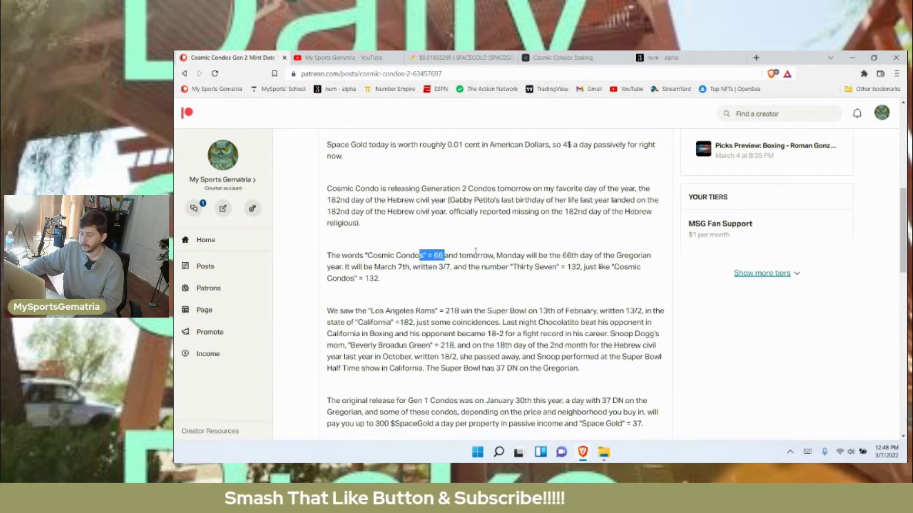
scroll(486, 231, down, 3)
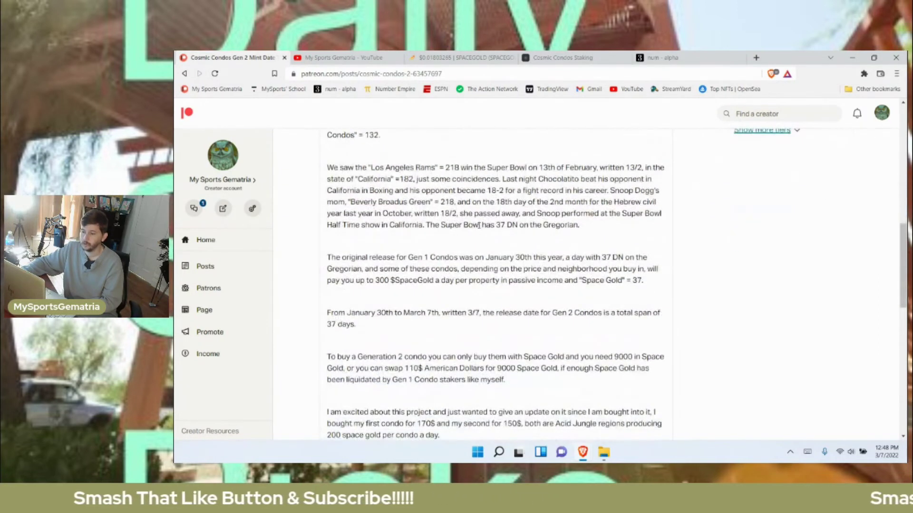
scroll(479, 226, down, 1)
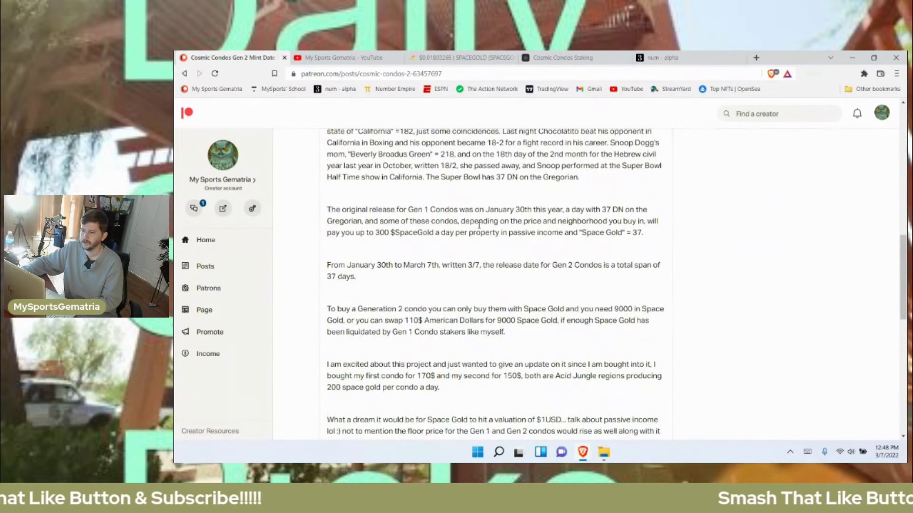
scroll(479, 226, down, 2)
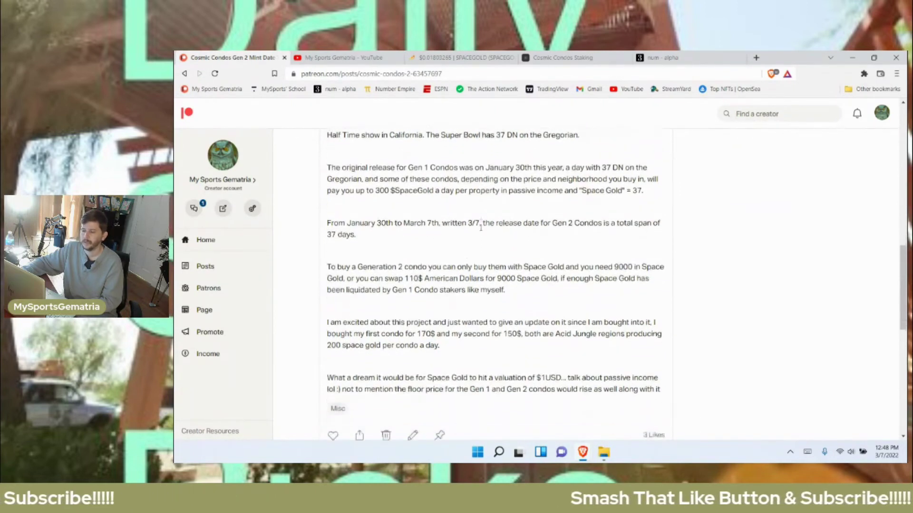
scroll(428, 228, down, 1)
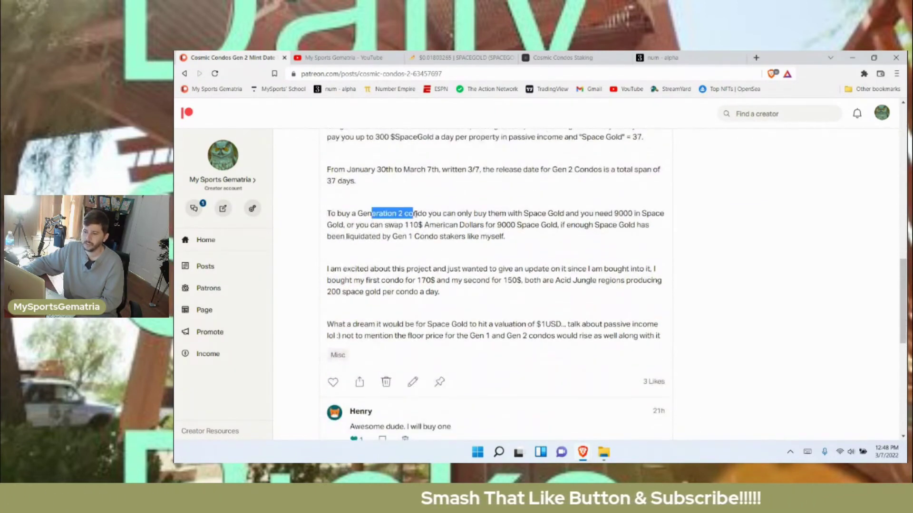
drag(414, 214, 474, 226)
scroll(497, 244, up, 1)
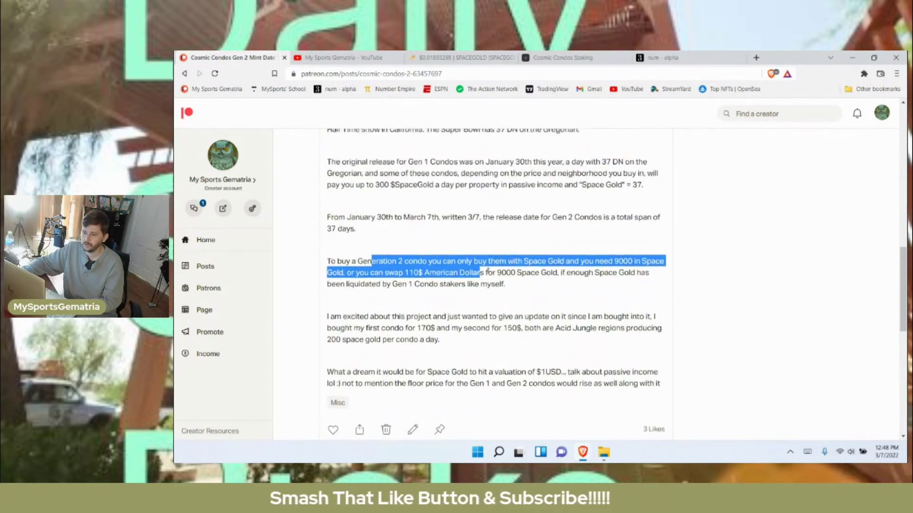
click(501, 262)
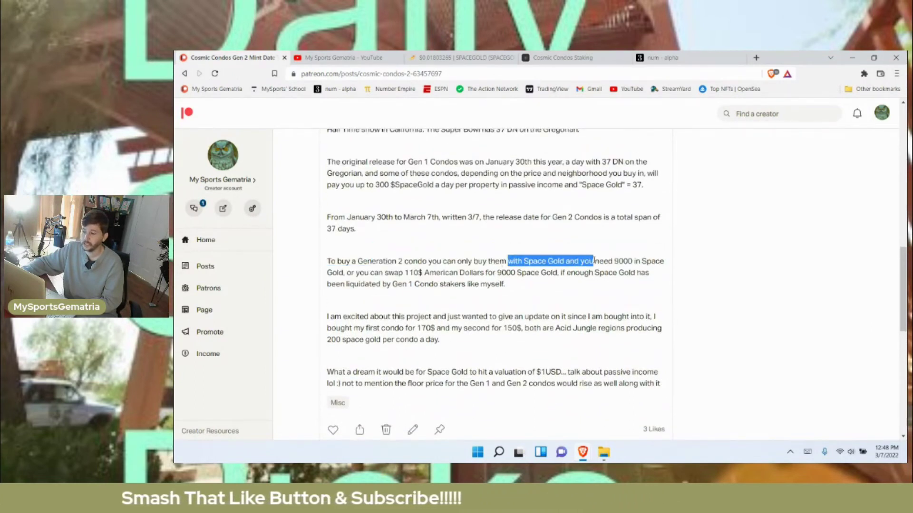
drag(603, 261, 647, 259)
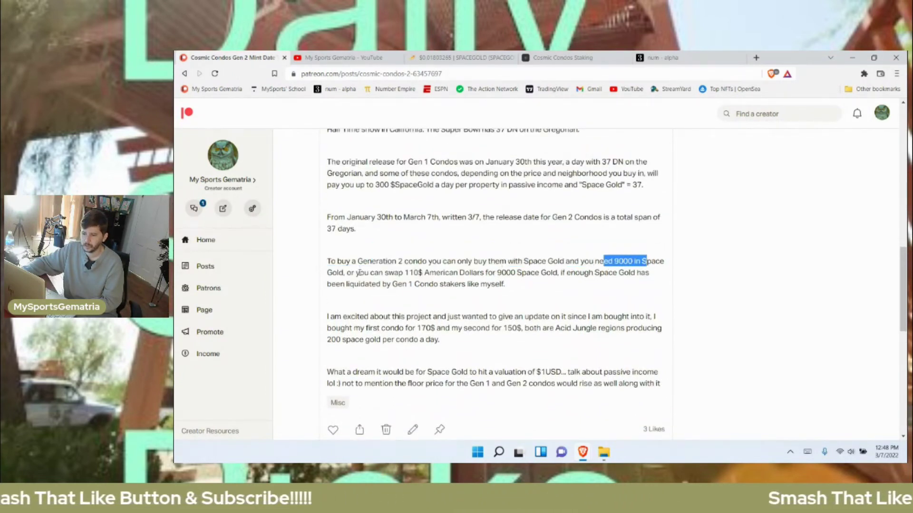
drag(363, 273, 540, 272)
click(385, 258)
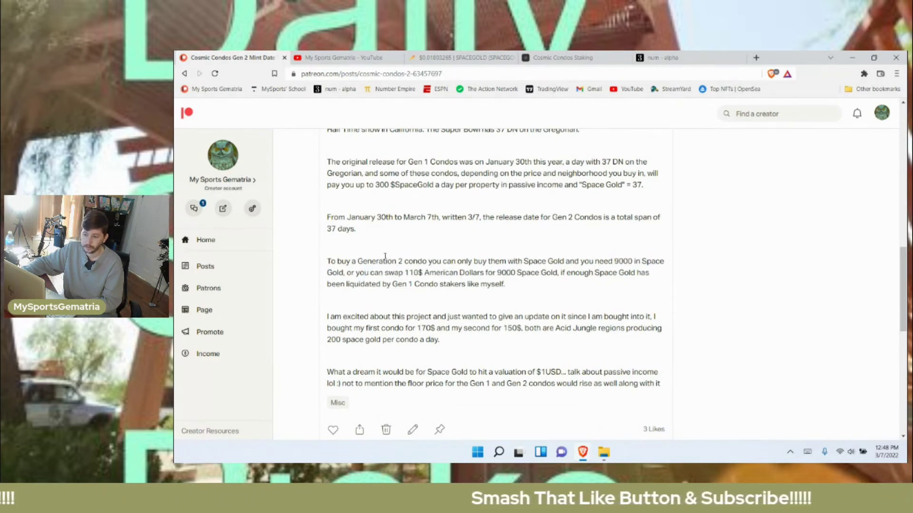
drag(397, 270, 454, 274)
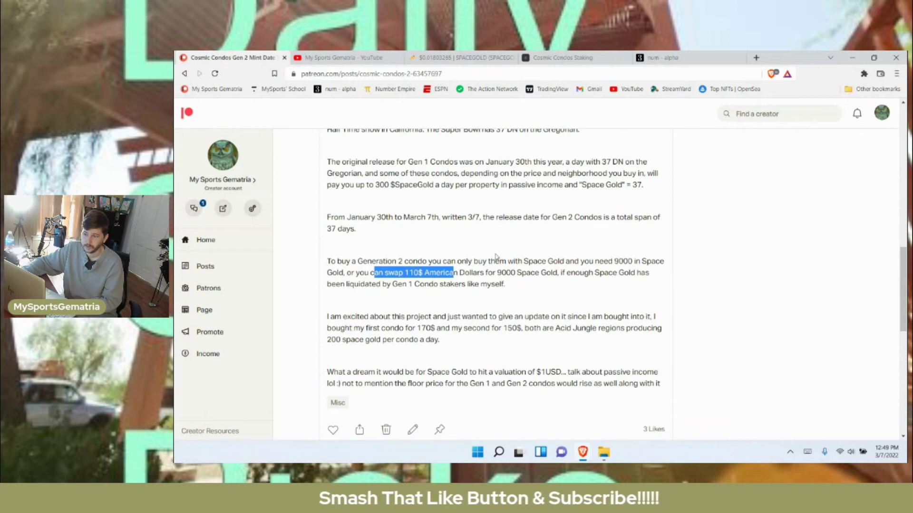
click(463, 58)
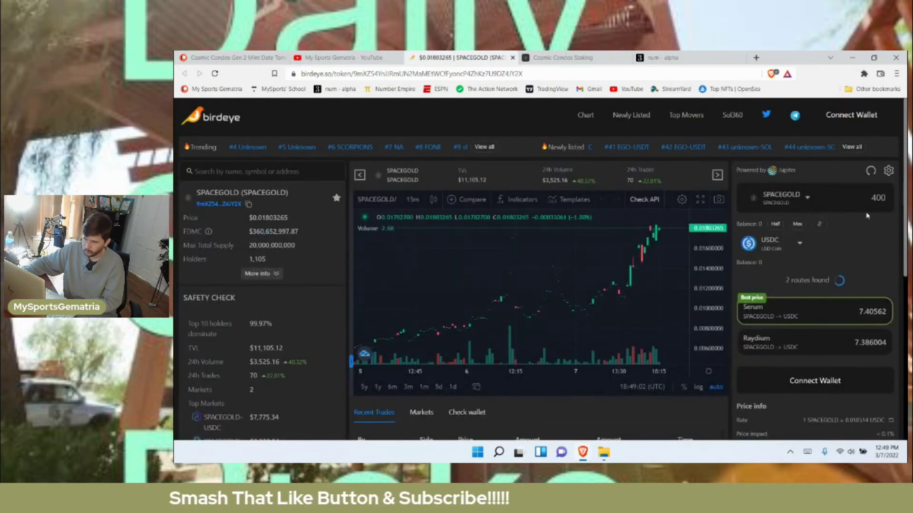
Step: Quote 9000 SPACEGOLD at about 161 USDC, then return to the Gen 2 post
click(877, 198)
text(9000)
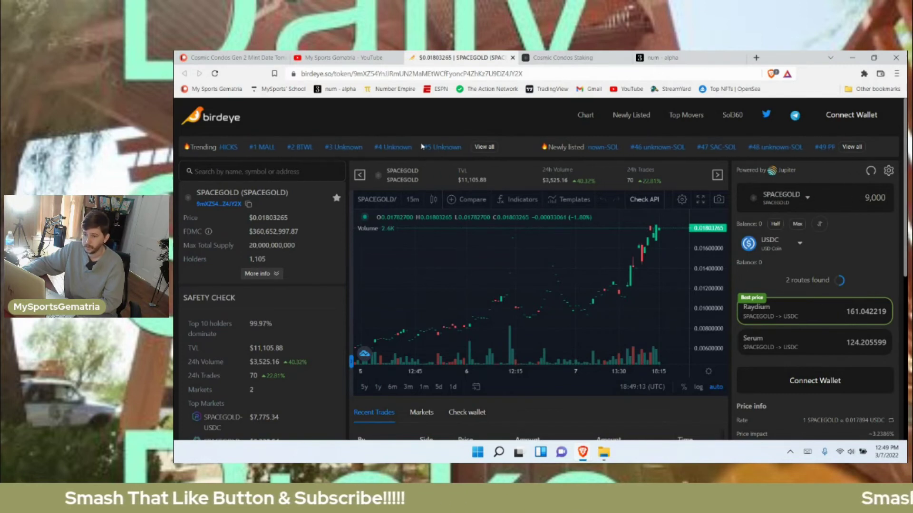
click(232, 57)
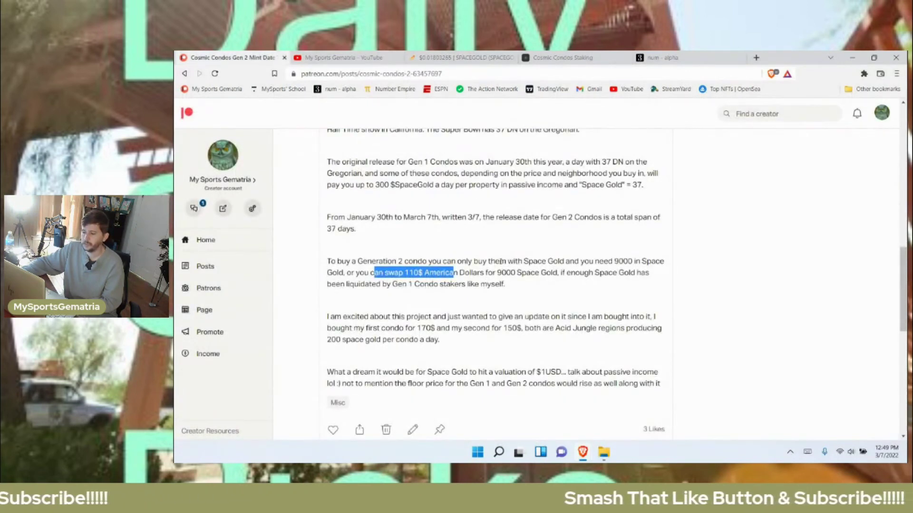
Step: Highlight the 110$ swap, the 170$ and 150$ condo purchases, and the $1 Space Gold line
drag(398, 273, 440, 273)
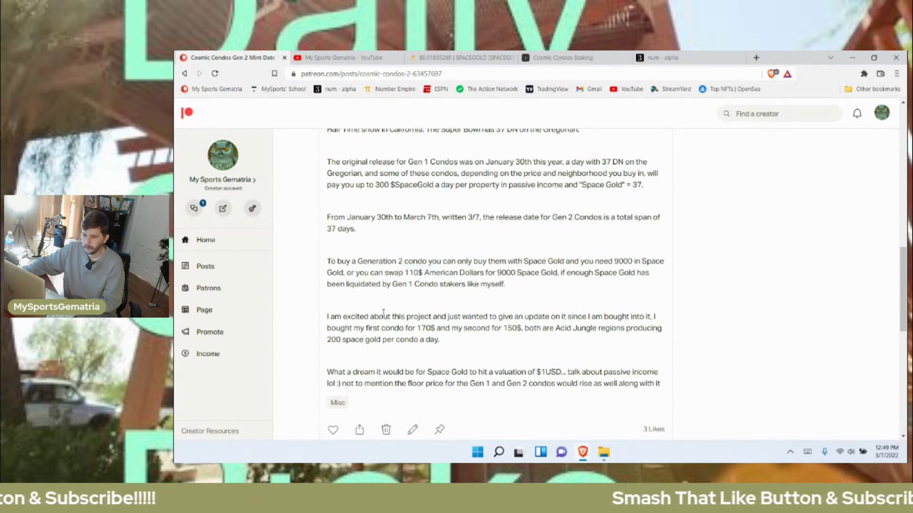
drag(436, 316, 392, 339)
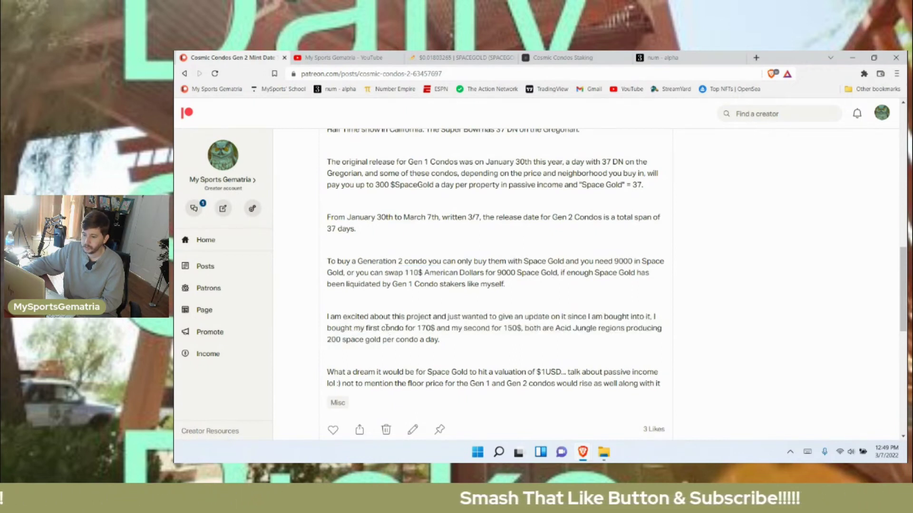
mouse_move(471, 315)
mouse_down()
mouse_move(386, 328)
mouse_move(527, 330)
mouse_up()
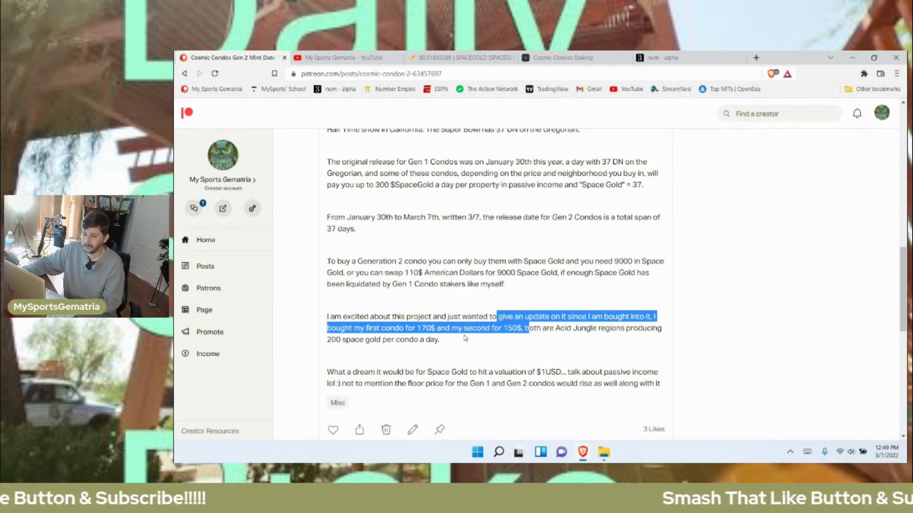
drag(417, 372, 583, 374)
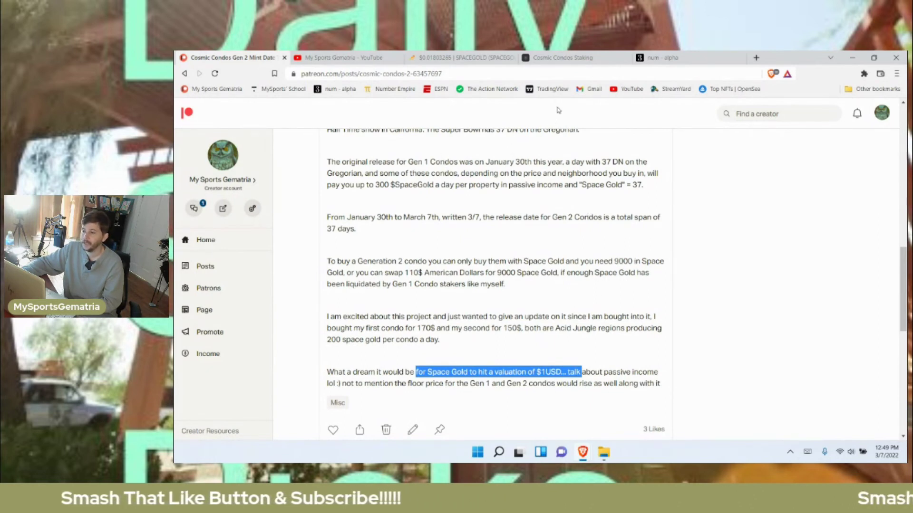
click(564, 57)
scroll(500, 250, down, 3)
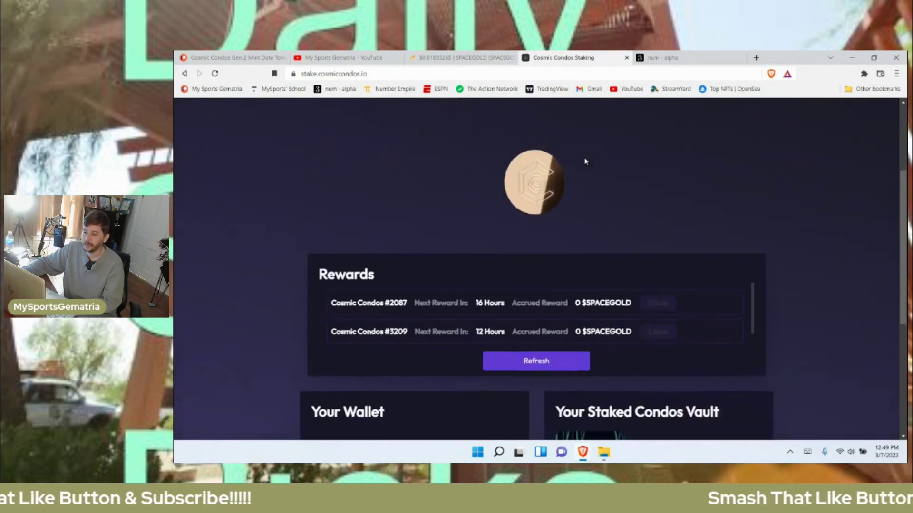
scroll(428, 249, down, 2)
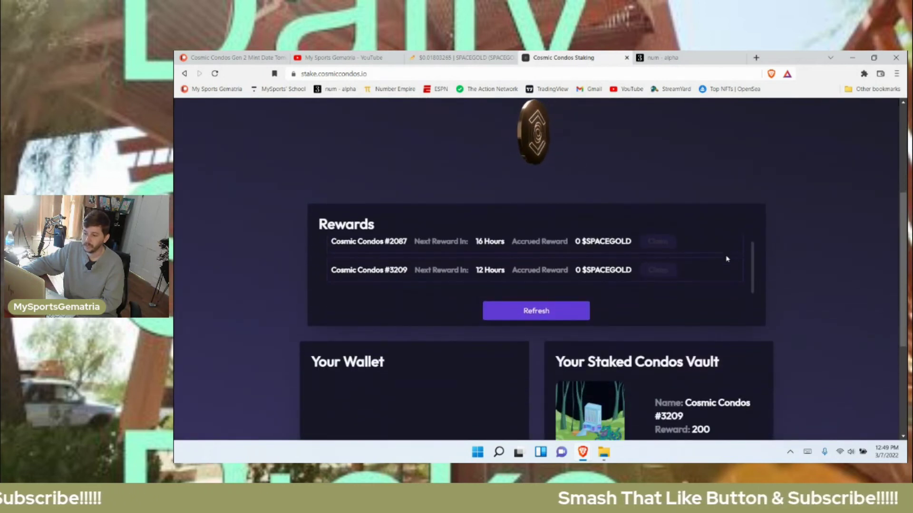
scroll(758, 273, down, 3)
scroll(758, 272, down, 1)
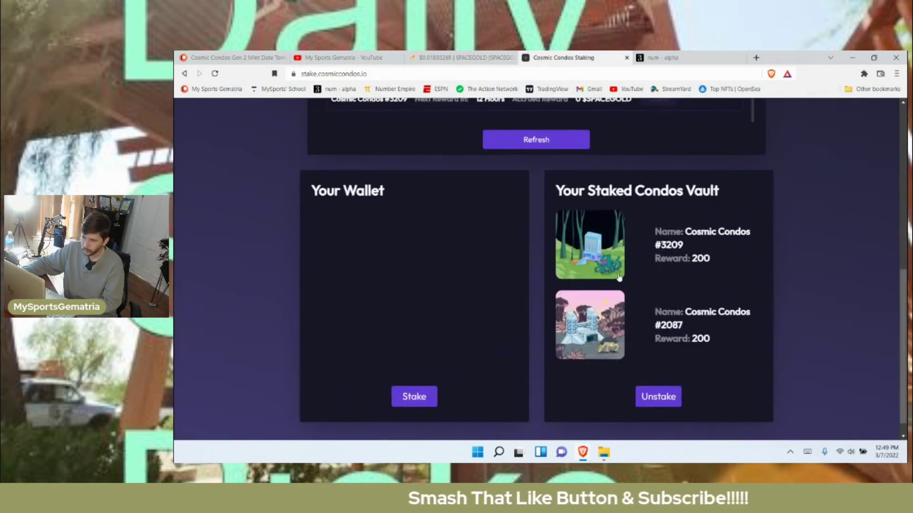
scroll(619, 277, up, 5)
scroll(619, 277, up, 1)
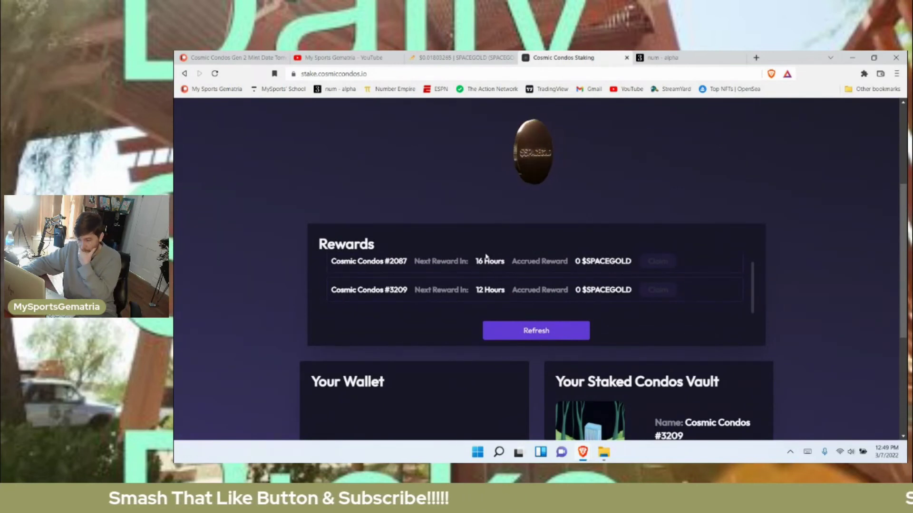
scroll(629, 263, down, 5)
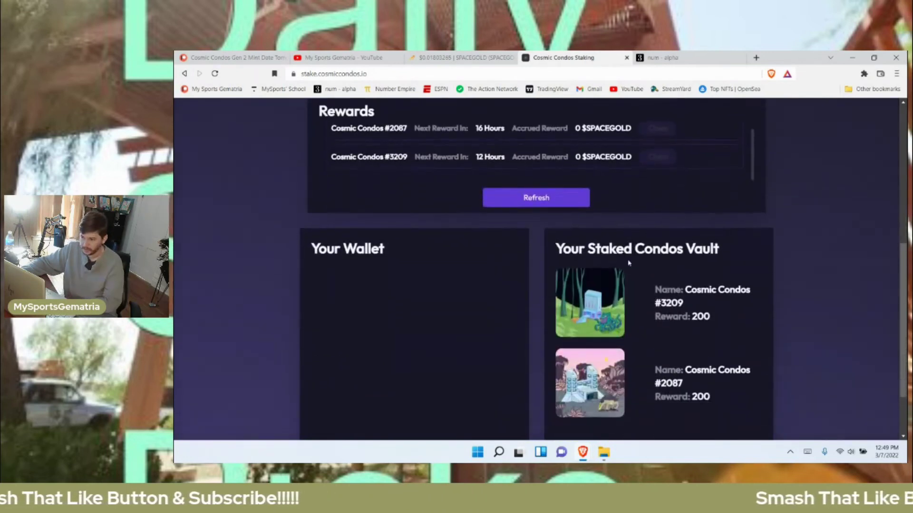
scroll(629, 263, down, 3)
scroll(630, 263, up, 4)
scroll(500, 214, up, 5)
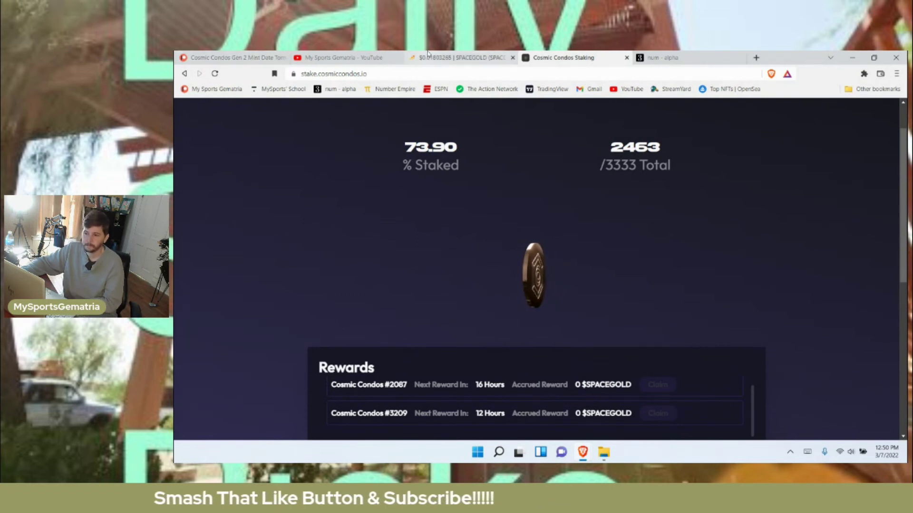
Step: Return to Birdeye's SPACEGOLD price page and select the swap amount field
click(463, 57)
click(870, 197)
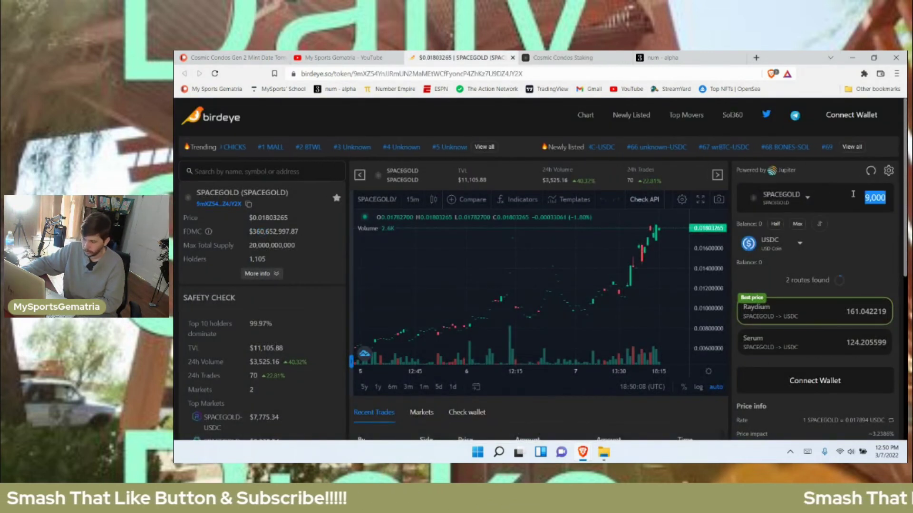
text(19)
text(000)
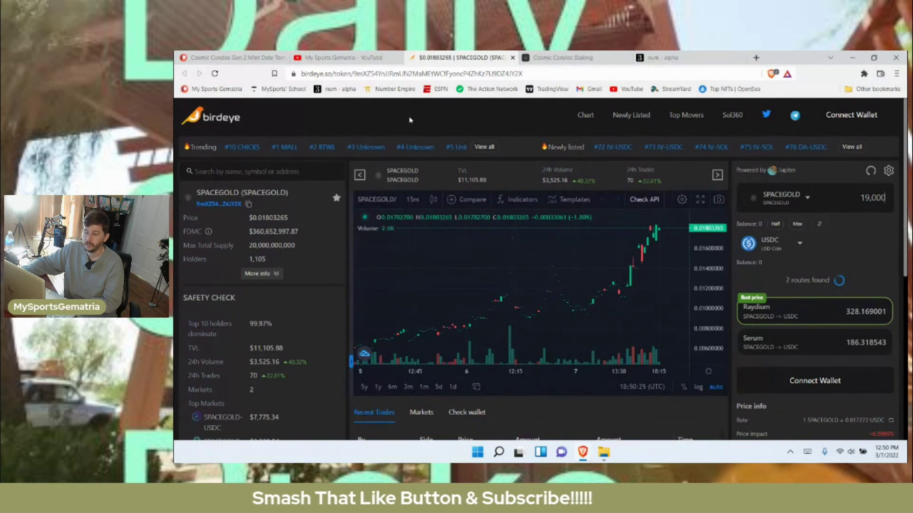
Step: Back on the Gen 2 post, highlight the 182nd Hebrew day and 'Thirty Seven = 132'
click(331, 57)
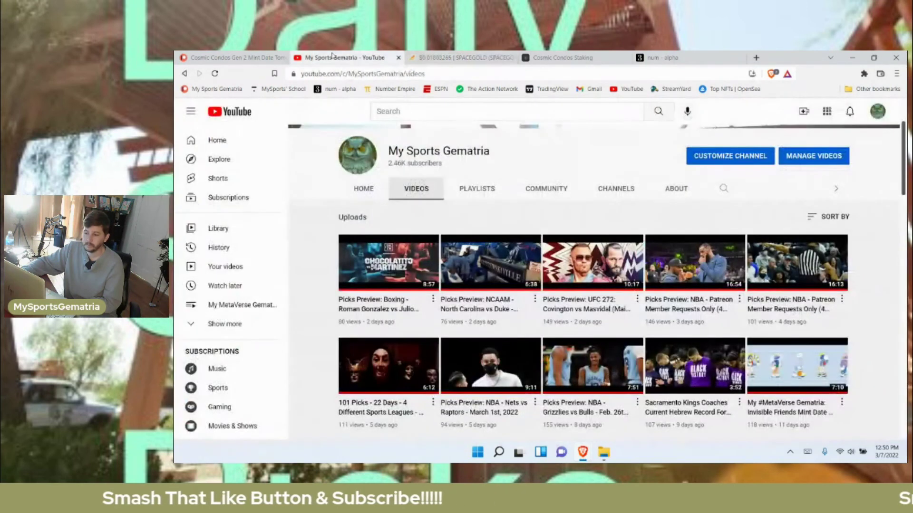
click(228, 57)
scroll(471, 271, up, 4)
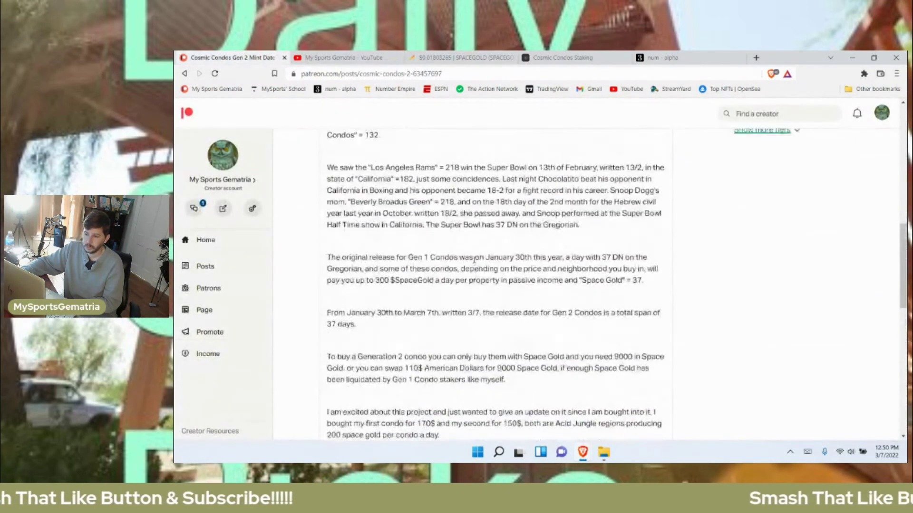
scroll(472, 271, up, 3)
scroll(471, 286, up, 3)
scroll(475, 299, up, 2)
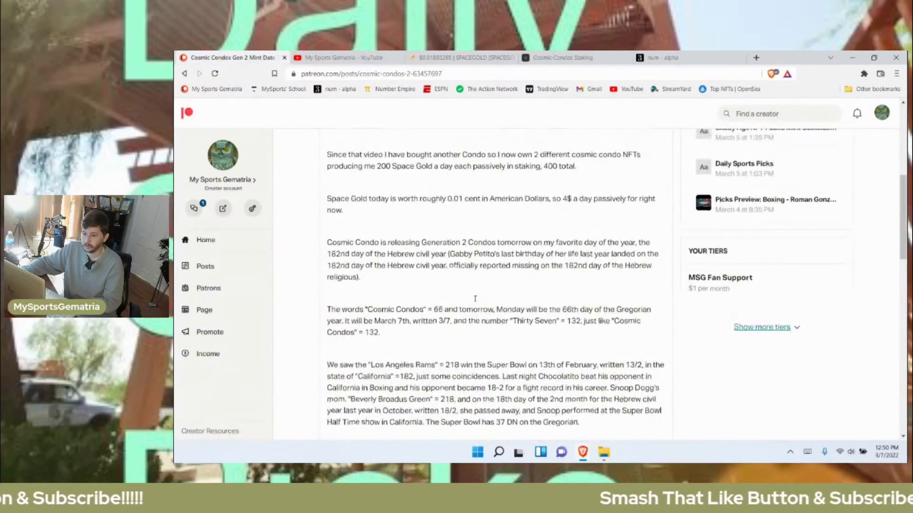
scroll(475, 300, up, 5)
scroll(475, 293, up, 2)
scroll(482, 284, down, 7)
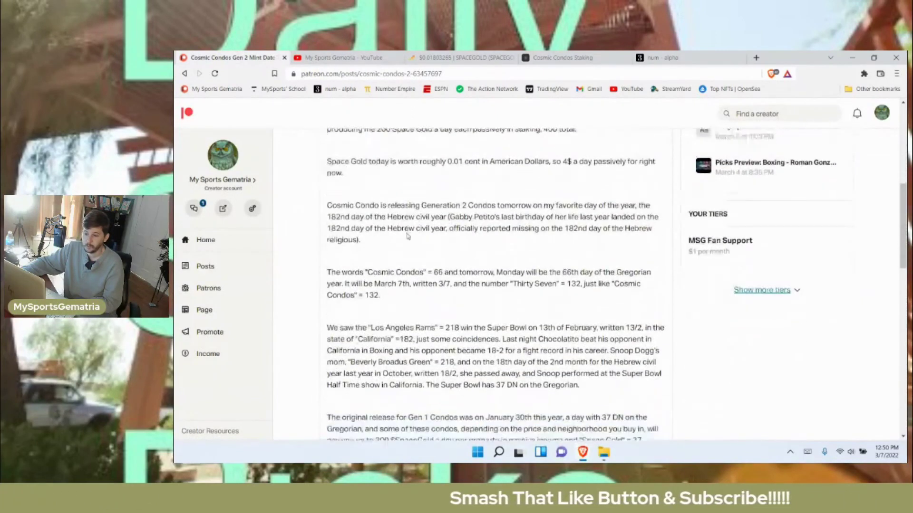
scroll(482, 283, down, 2)
click(475, 239)
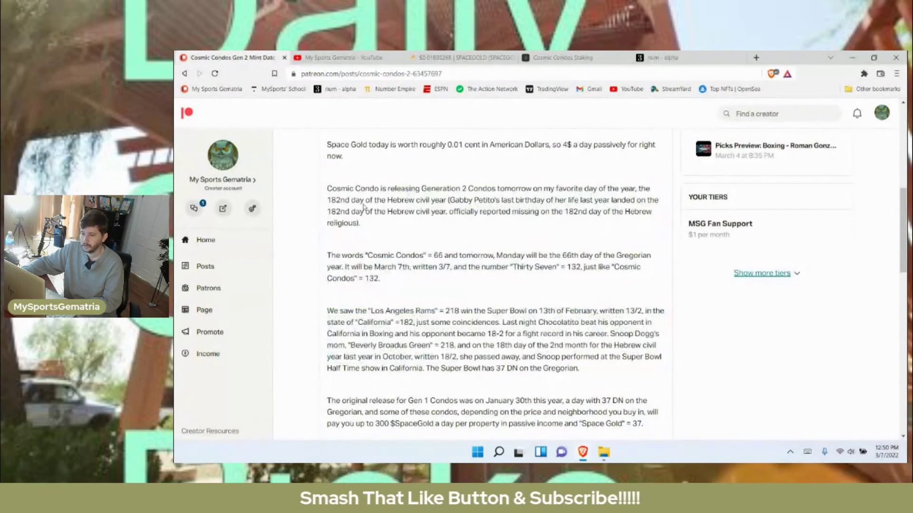
drag(335, 201, 459, 209)
scroll(391, 200, down, 2)
drag(548, 218, 608, 220)
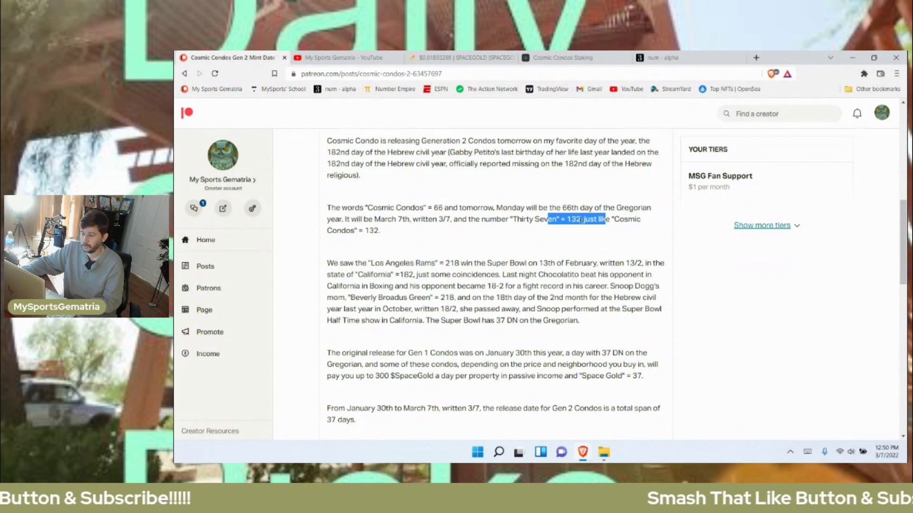
scroll(551, 230, down, 3)
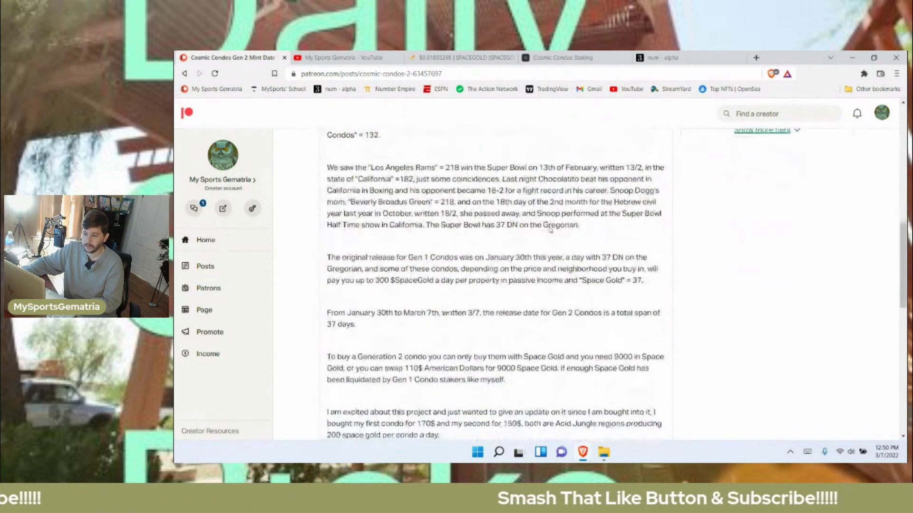
Step: Highlight the Super Bowl paragraph, clear it, then highlight the January 30th–March 7th span
drag(417, 167, 551, 226)
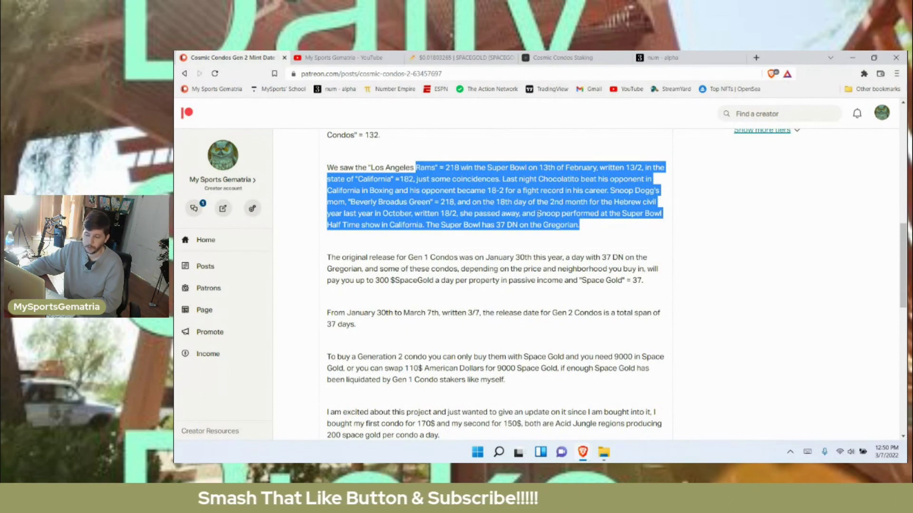
click(465, 274)
scroll(466, 275, down, 2)
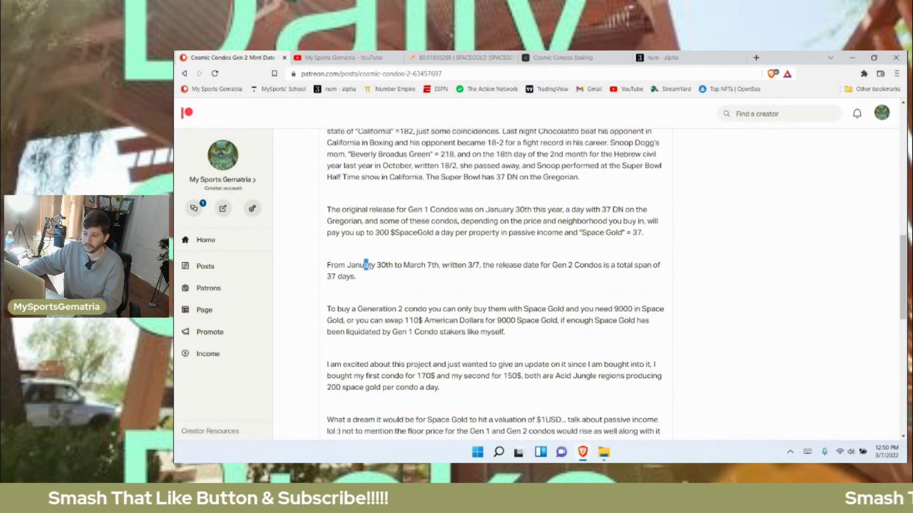
drag(366, 264, 616, 266)
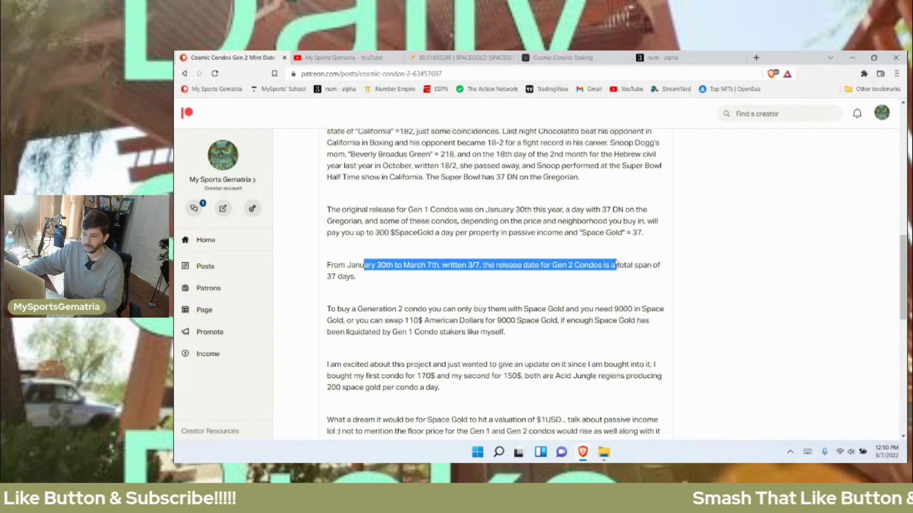
scroll(453, 295, up, 1)
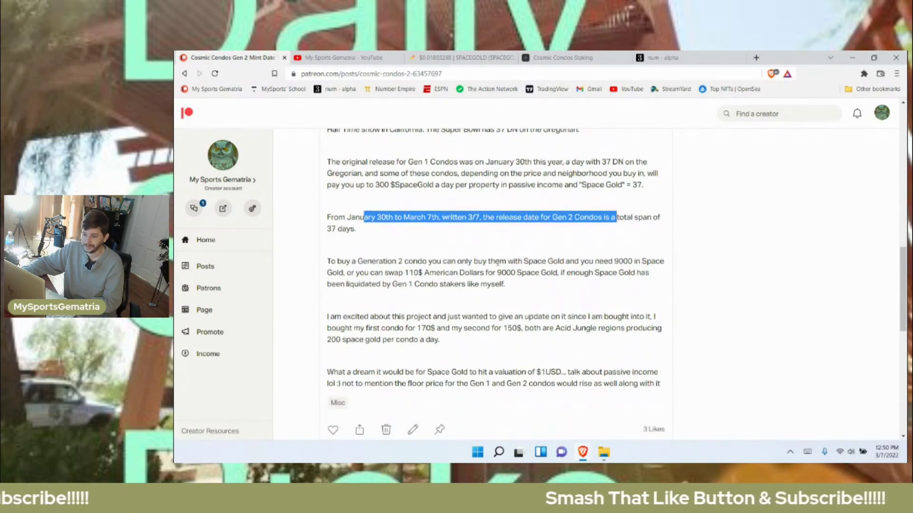
scroll(453, 293, up, 1)
scroll(467, 307, up, 1)
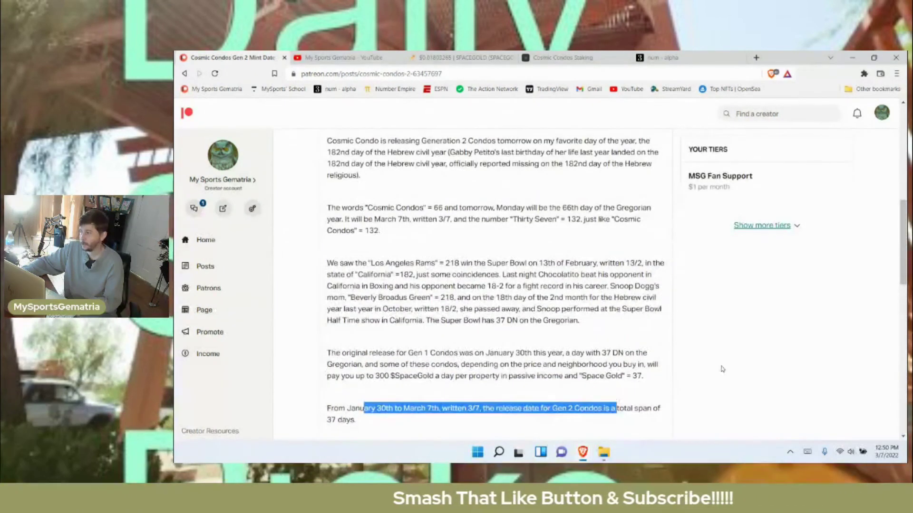